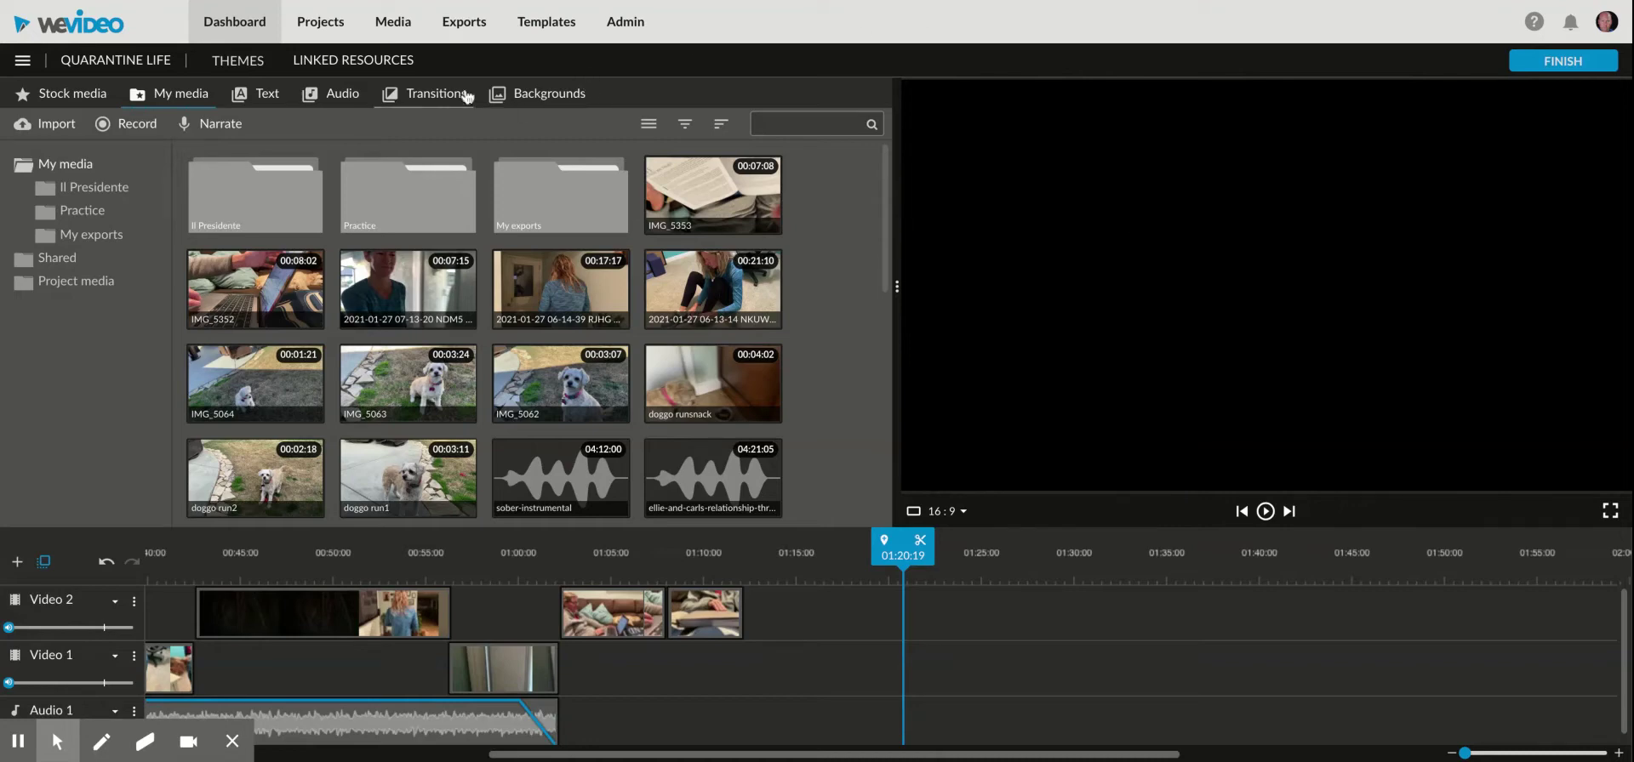
# Look through the Transitions library, then go back to My media to find the glitch clips
pyautogui.click(420, 100)
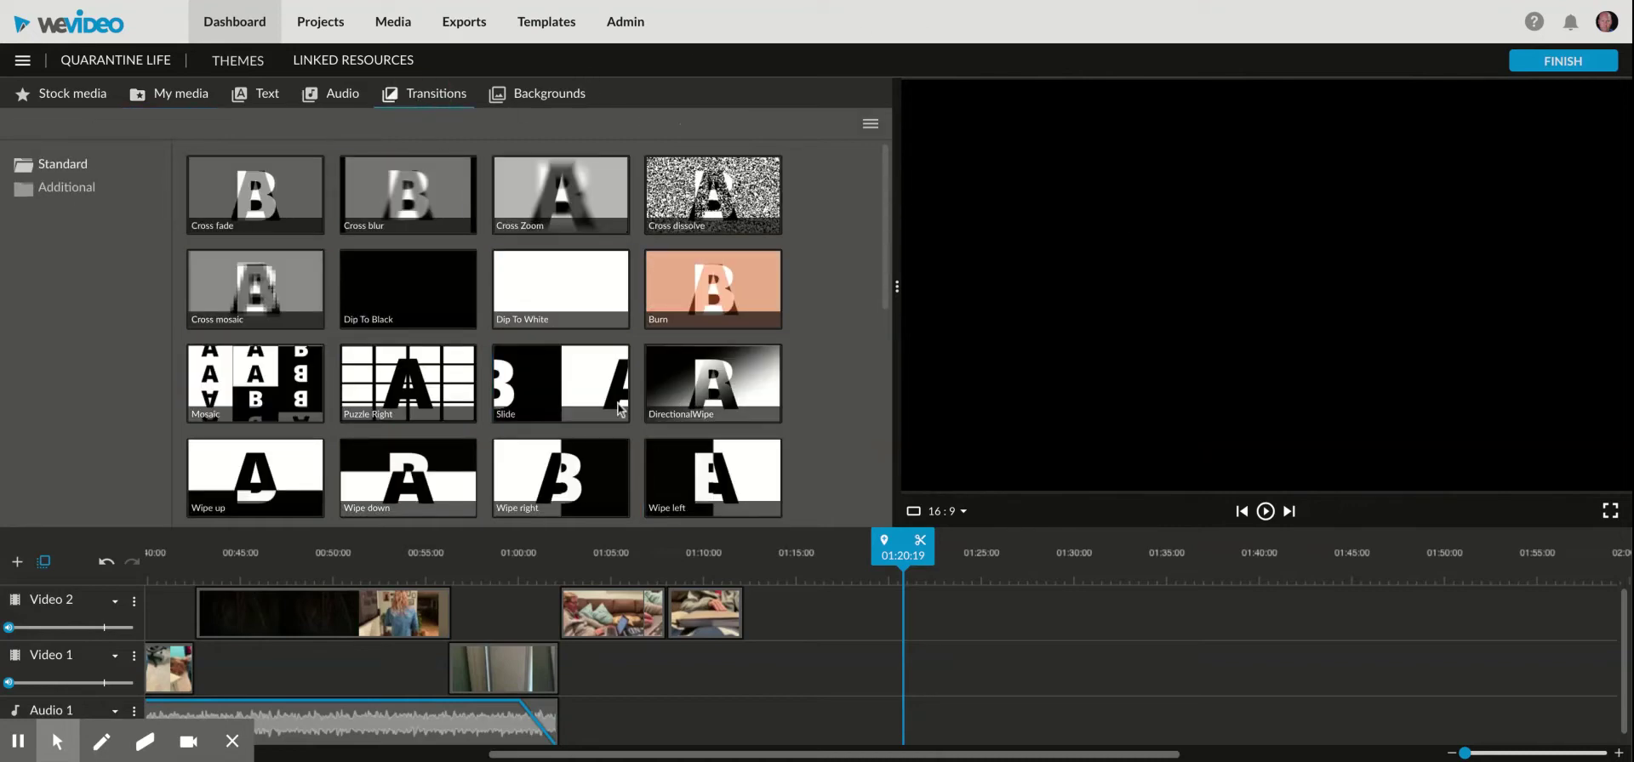
pyautogui.click(176, 101)
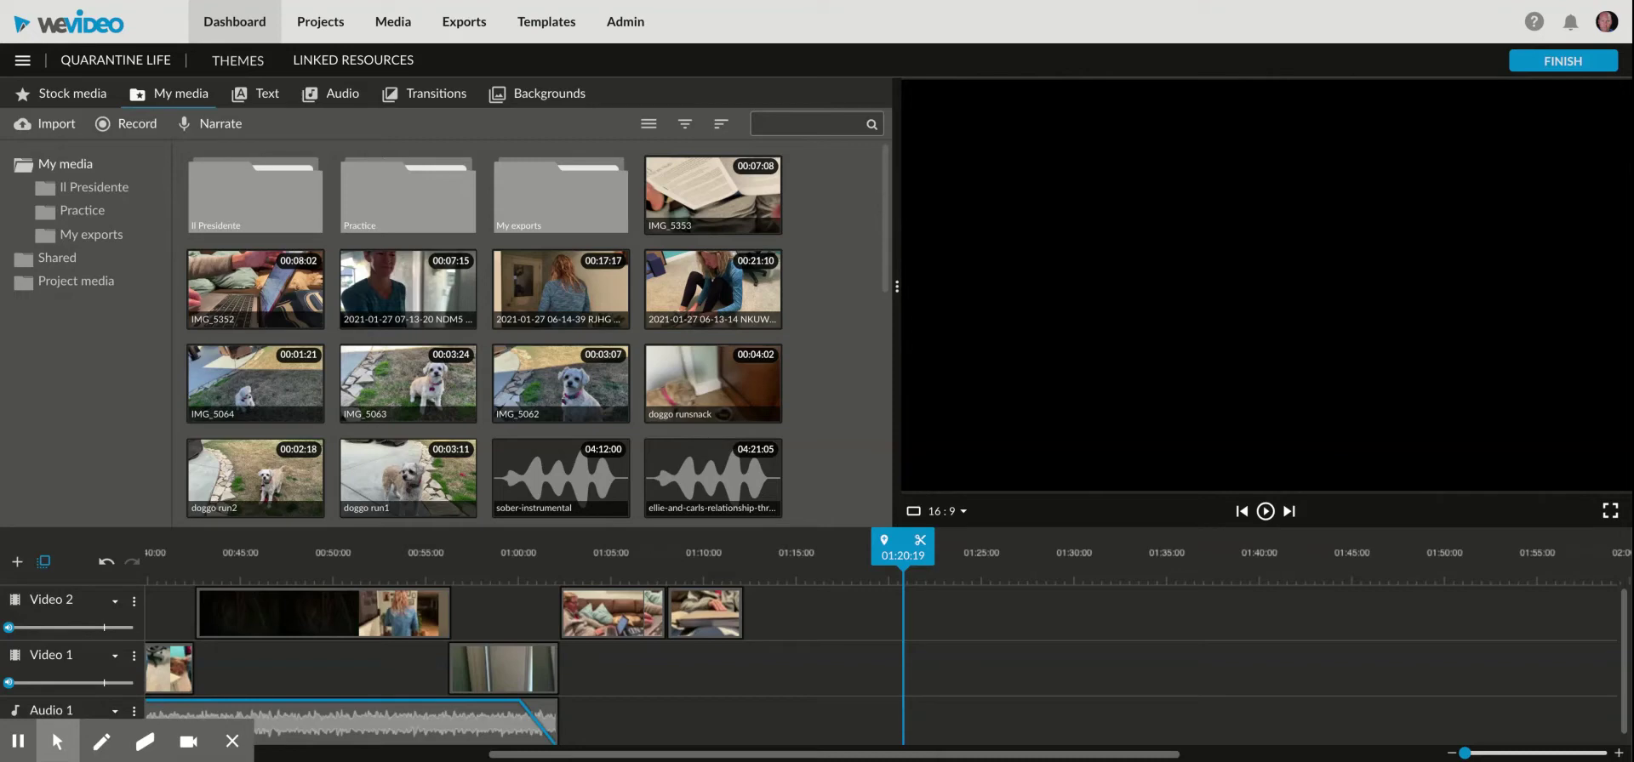
# Drop the glitch B clip onto Video 1 around 01:12:05 and scrub through it for a cut point
pyautogui.scroll(-5, 822, 352)
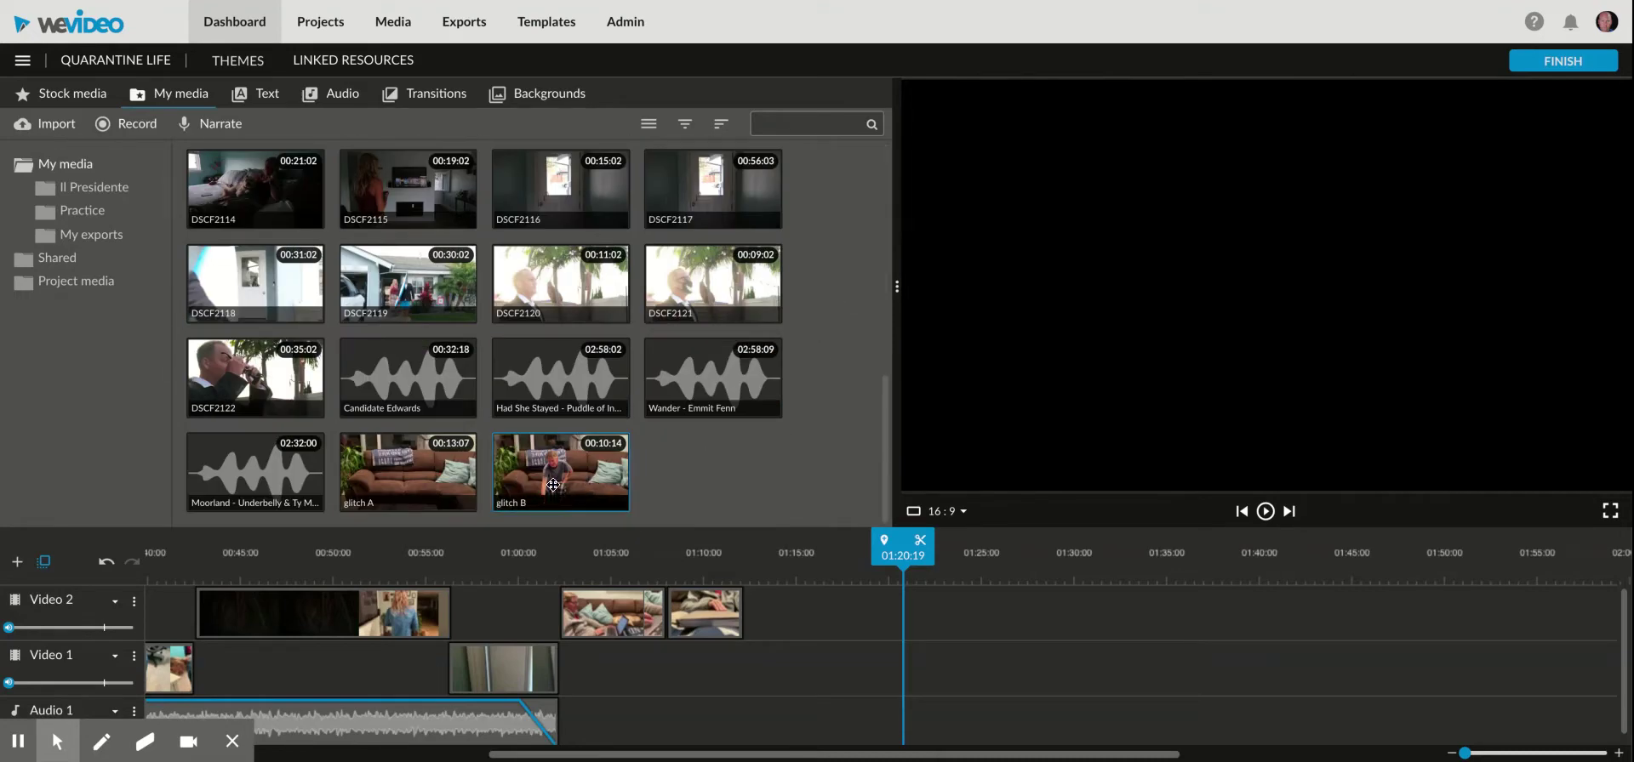
pyautogui.moveTo(558, 479); pyautogui.dragTo(764, 672)
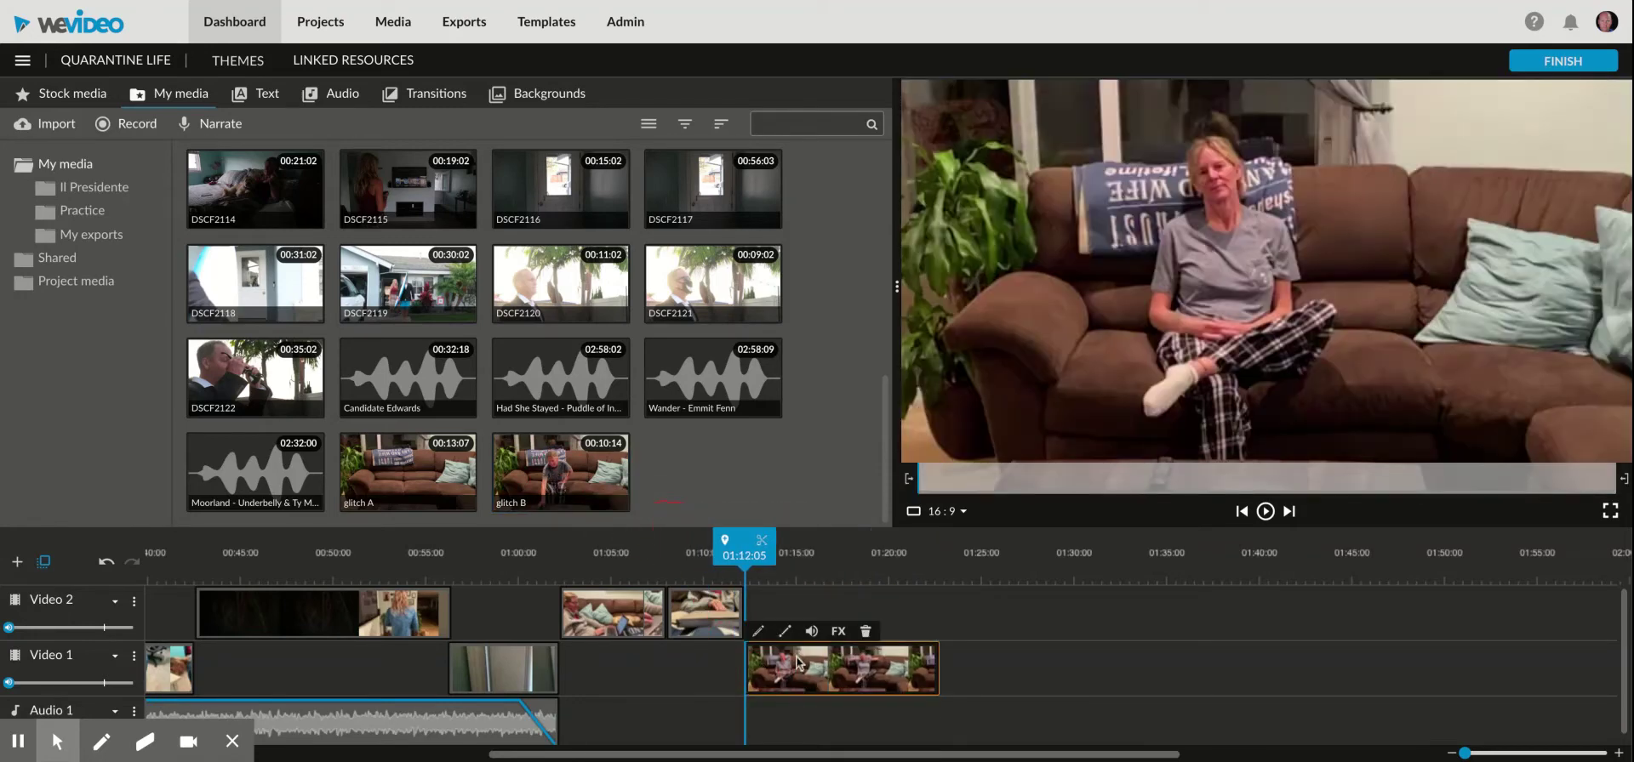
pyautogui.click(784, 562)
pyautogui.moveTo(784, 562); pyautogui.dragTo(866, 558)
pyautogui.click(865, 668)
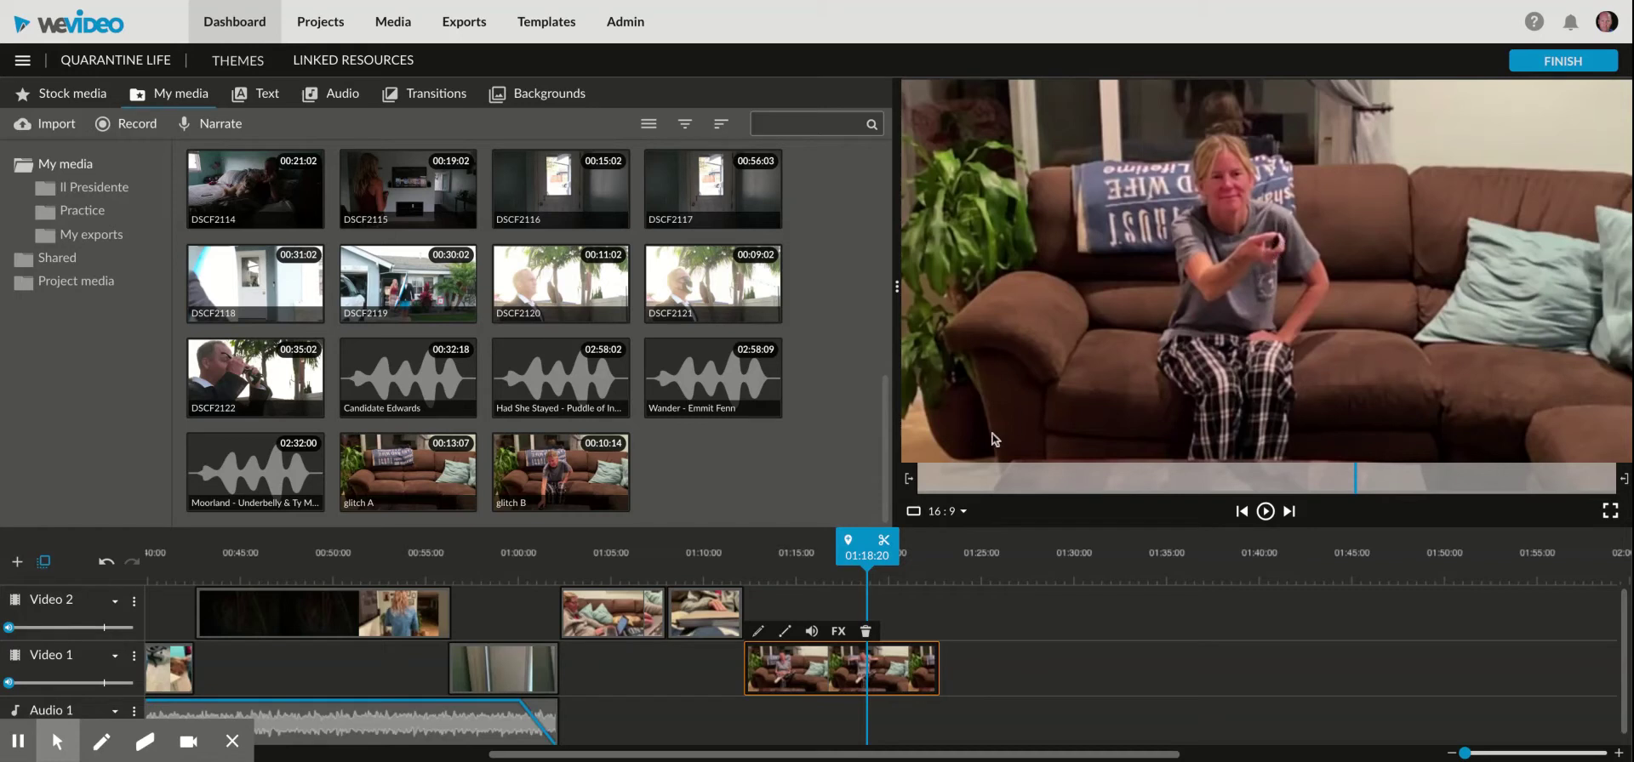
# Split glitch B at 01:19:05 and delete its unwanted tail
pyautogui.click(862, 558)
pyautogui.moveTo(862, 558); pyautogui.dragTo(871, 559)
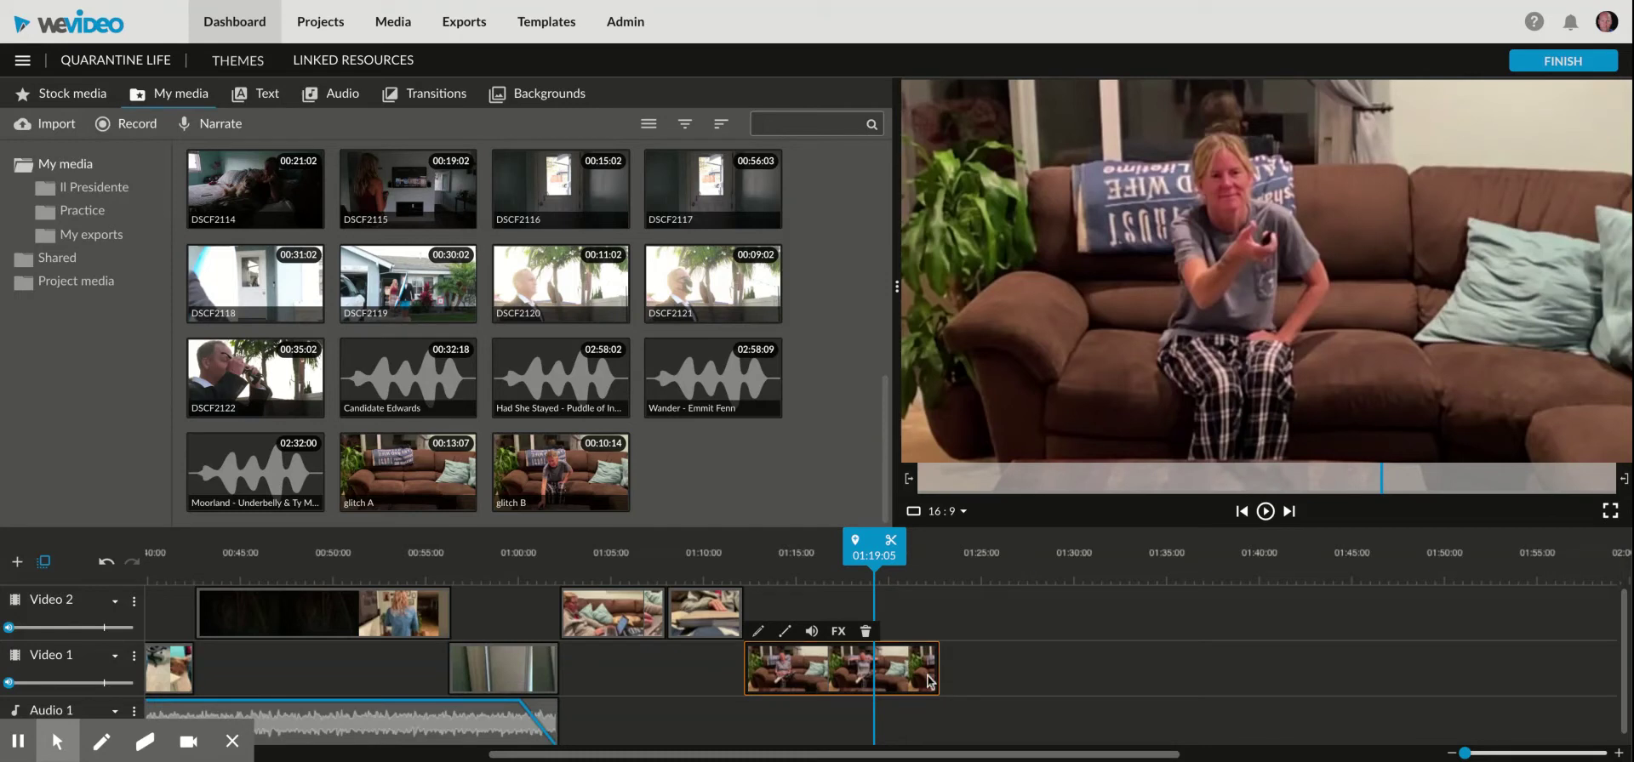
pyautogui.click(891, 543)
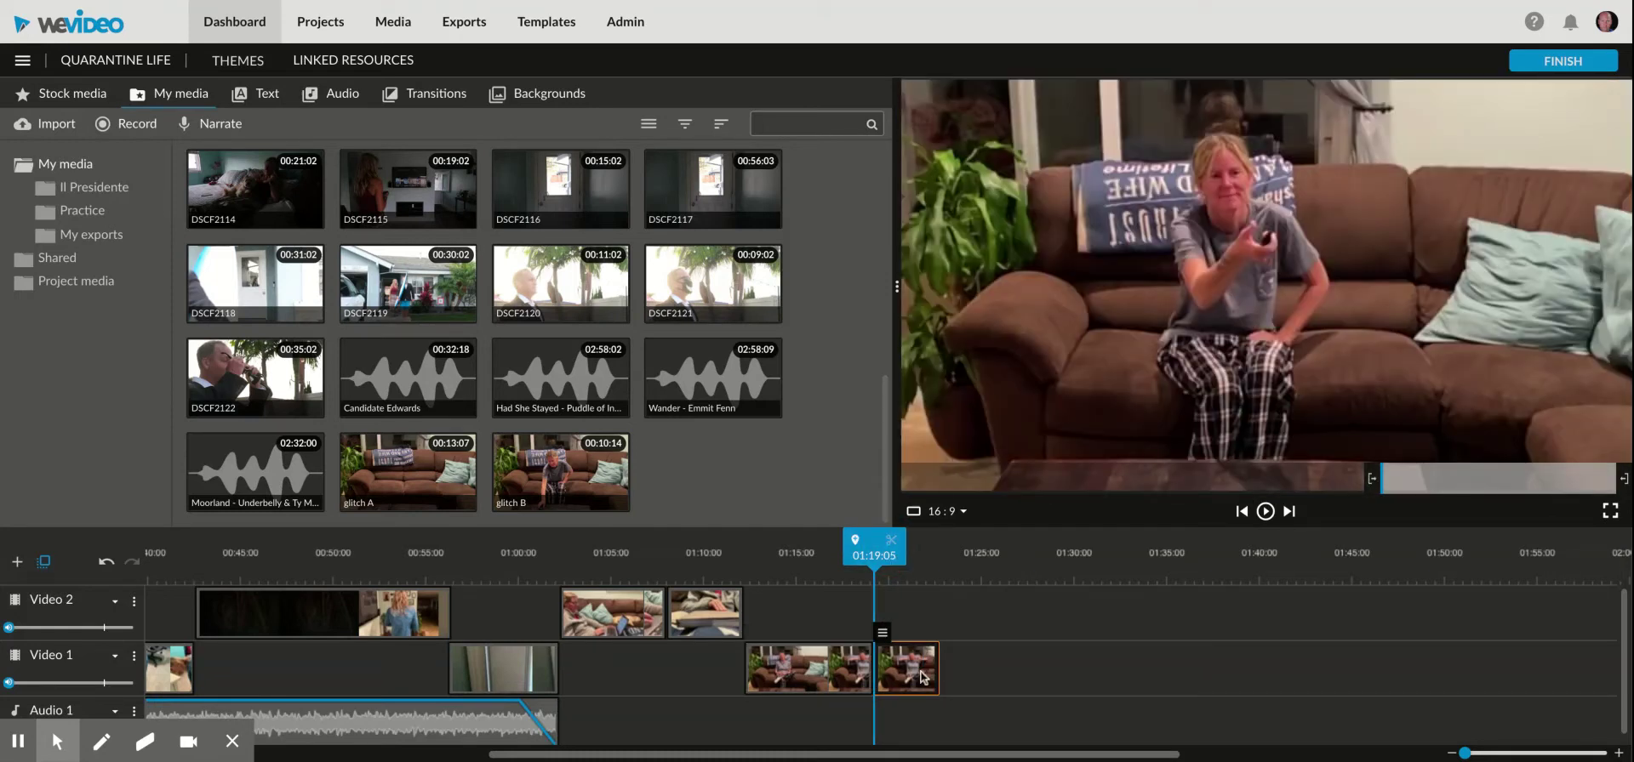
pyautogui.press('Delete')
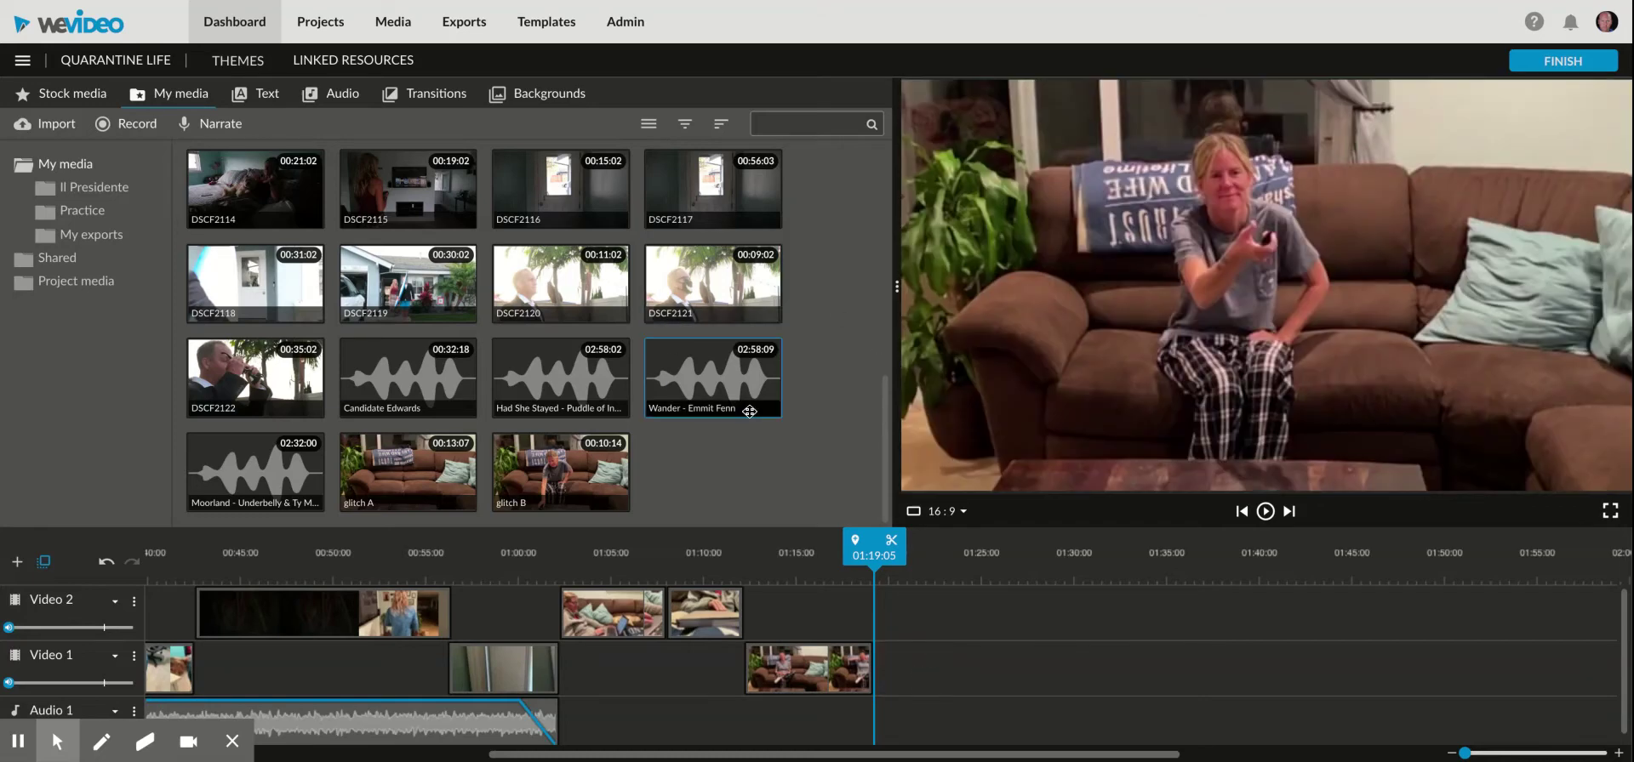
# Place glitch A after glitch B on Video 1, trim its end, and play back the join
pyautogui.click(389, 466)
pyautogui.moveTo(389, 467); pyautogui.dragTo(902, 690)
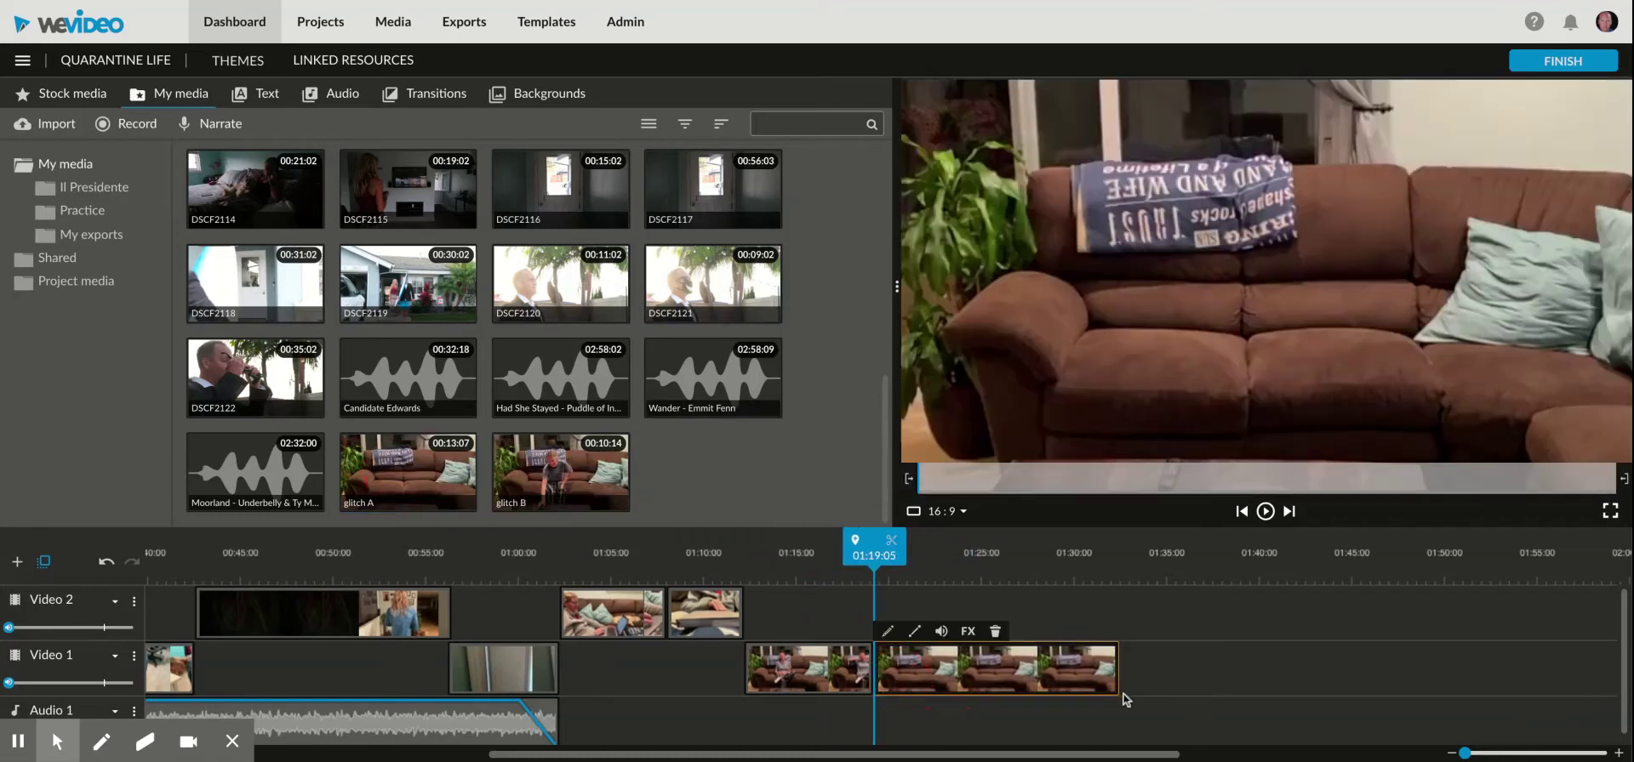
pyautogui.moveTo(1116, 677); pyautogui.dragTo(972, 676)
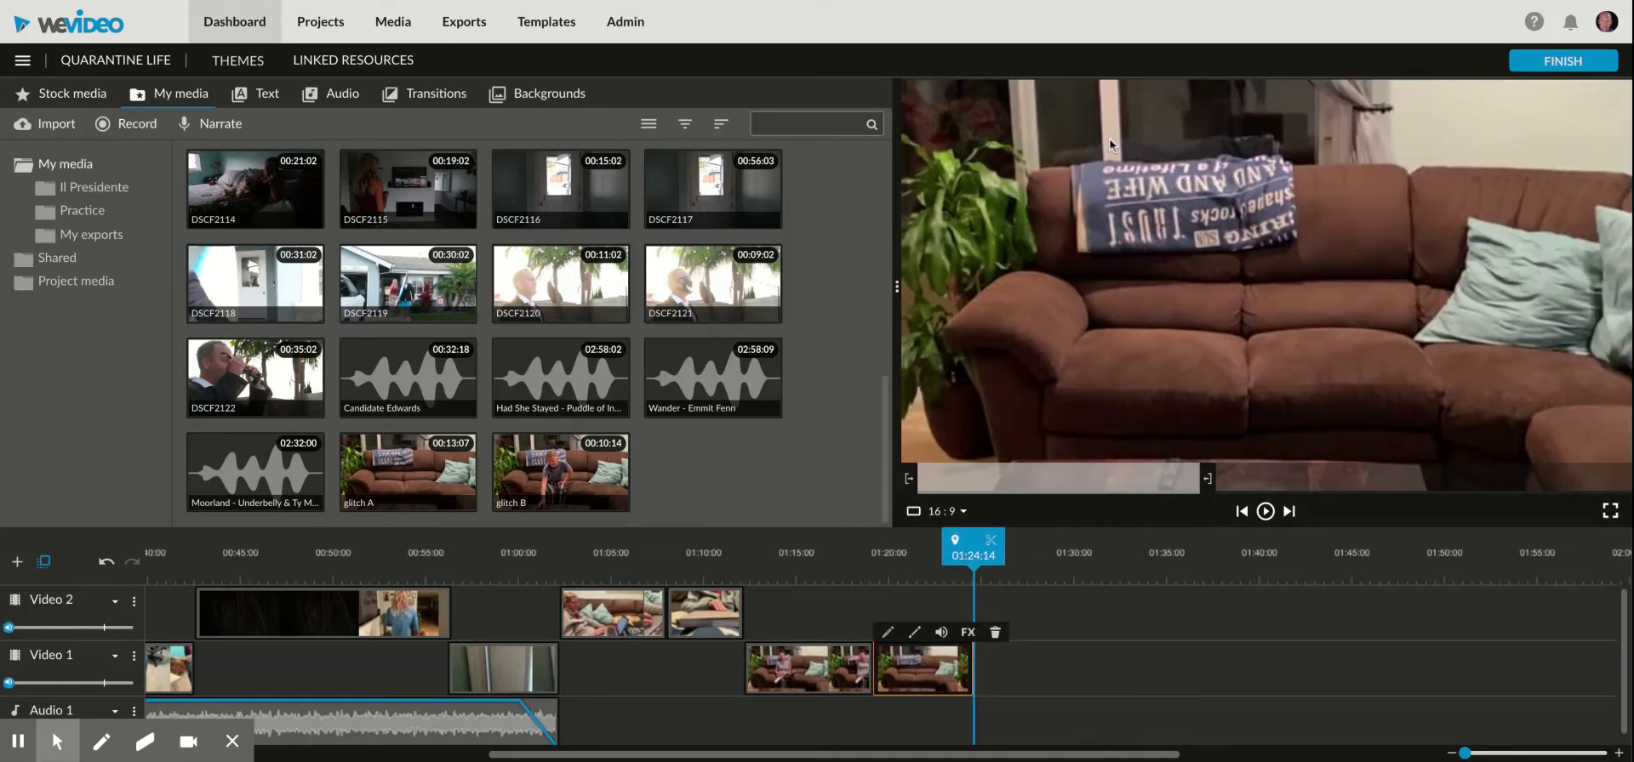
pyautogui.moveTo(973, 554); pyautogui.dragTo(851, 553)
pyautogui.click(923, 668)
pyautogui.press('space')
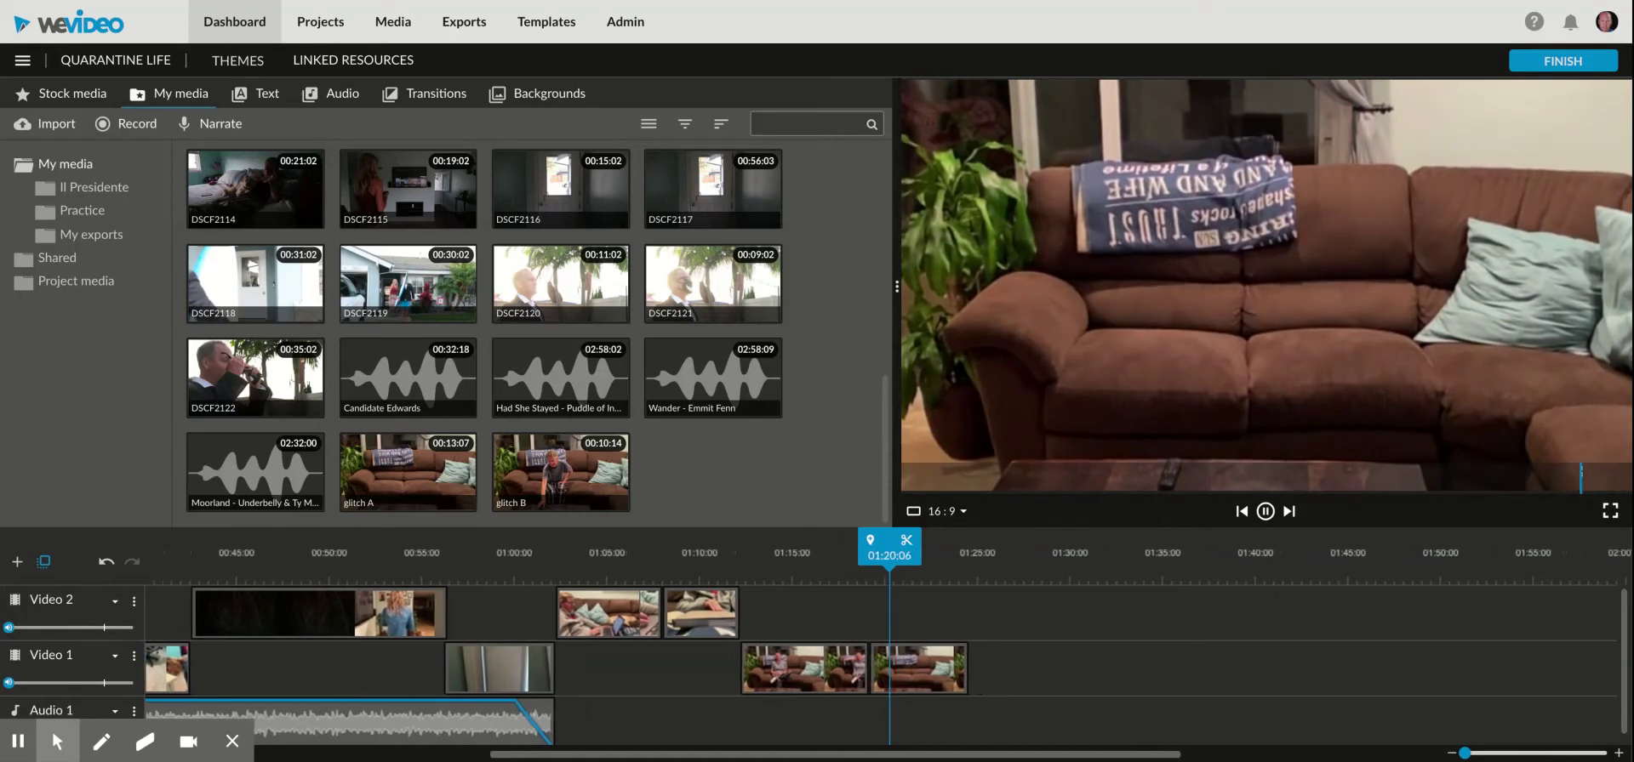
pyautogui.press('space')
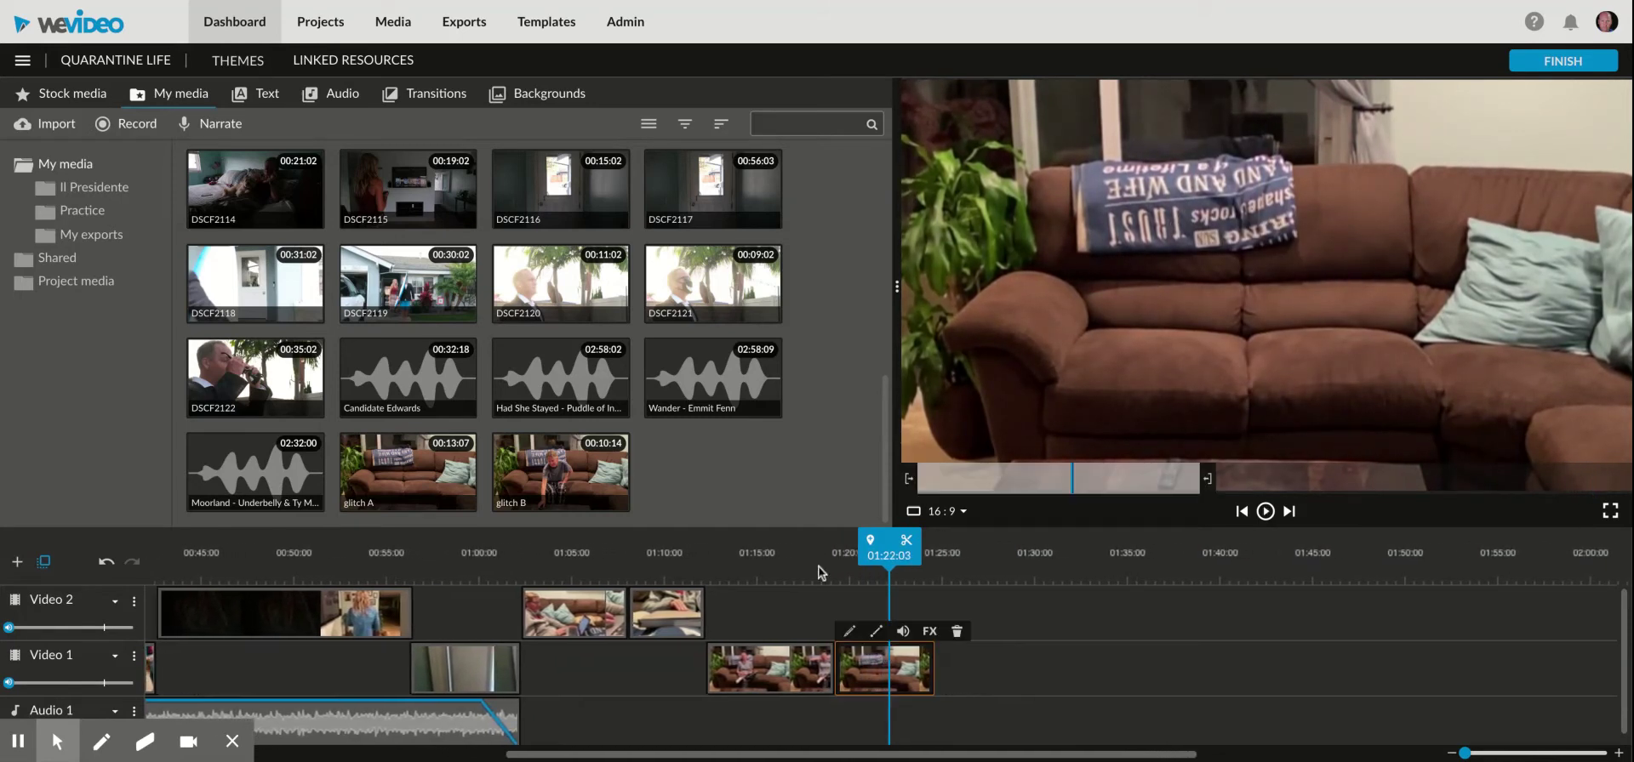
# Drop the Flyeye transition onto the glitch B–glitch A join and play it back
pyautogui.click(415, 95)
pyautogui.scroll(-5, 771, 455)
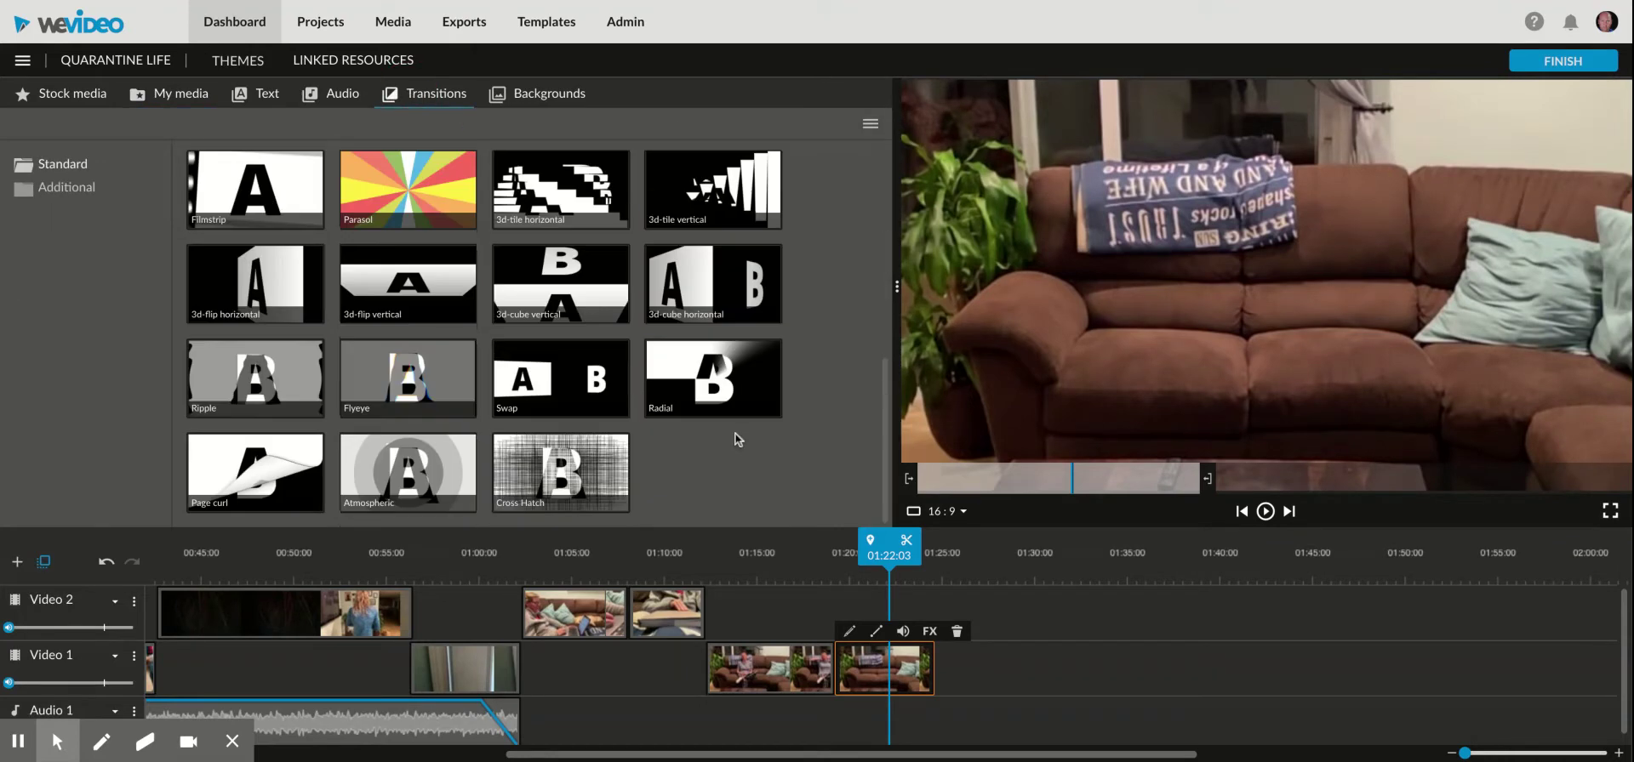
pyautogui.moveTo(381, 387); pyautogui.dragTo(832, 672)
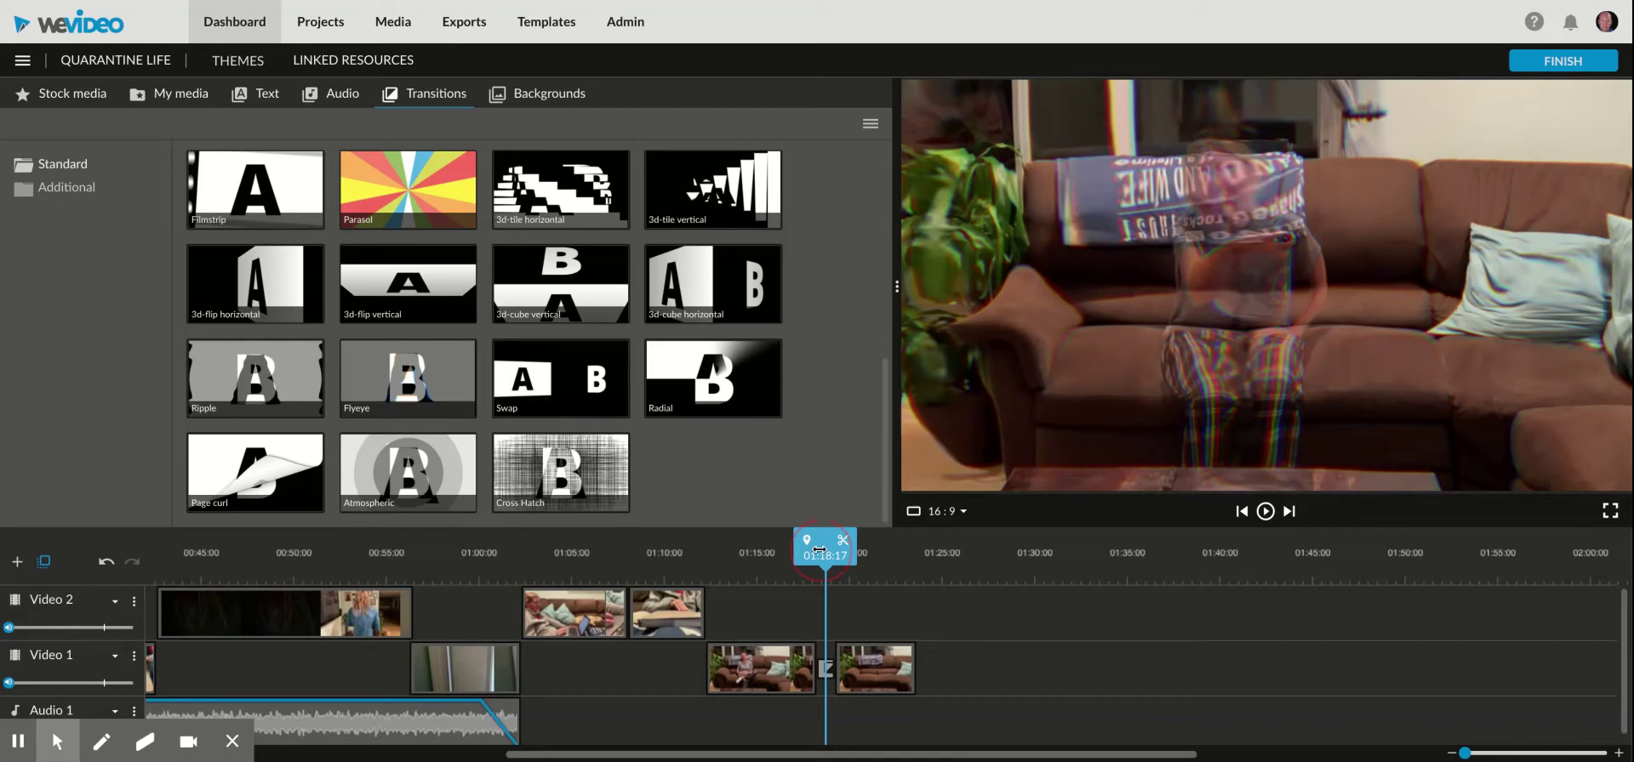
pyautogui.moveTo(818, 551); pyautogui.dragTo(783, 551)
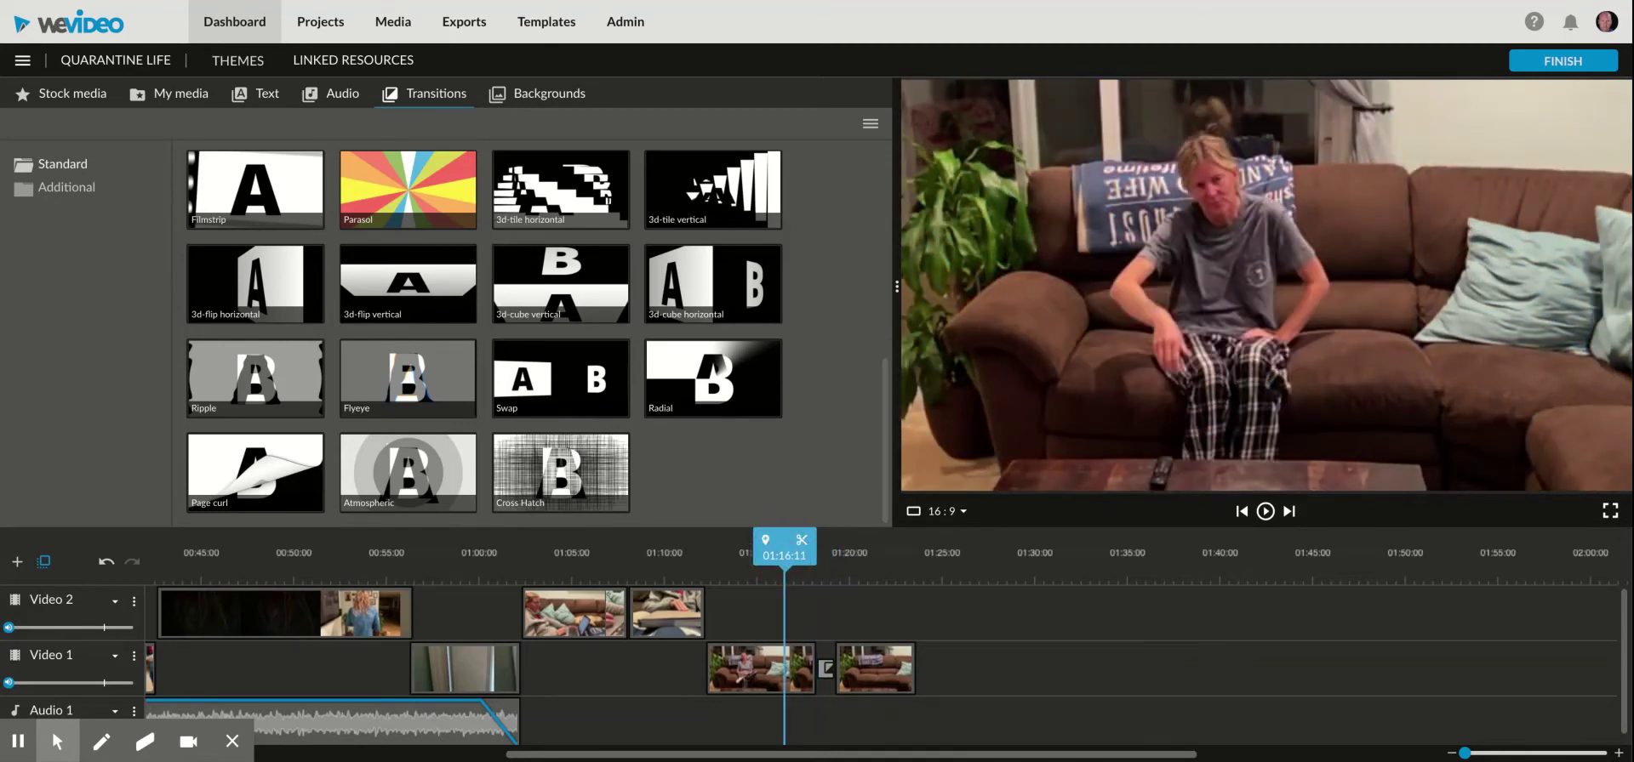
pyautogui.press('space')
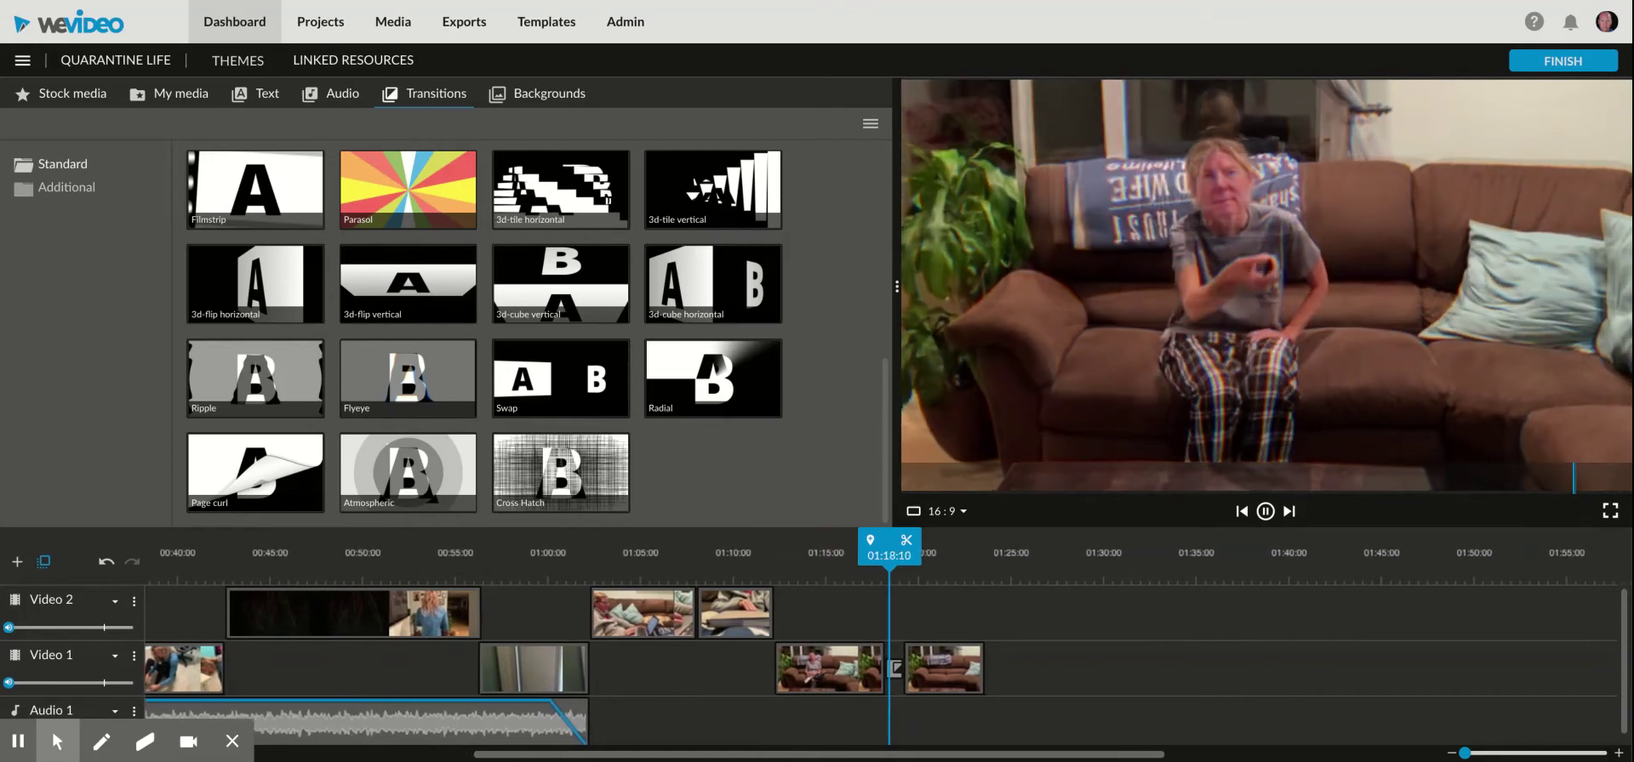
pyautogui.press('space')
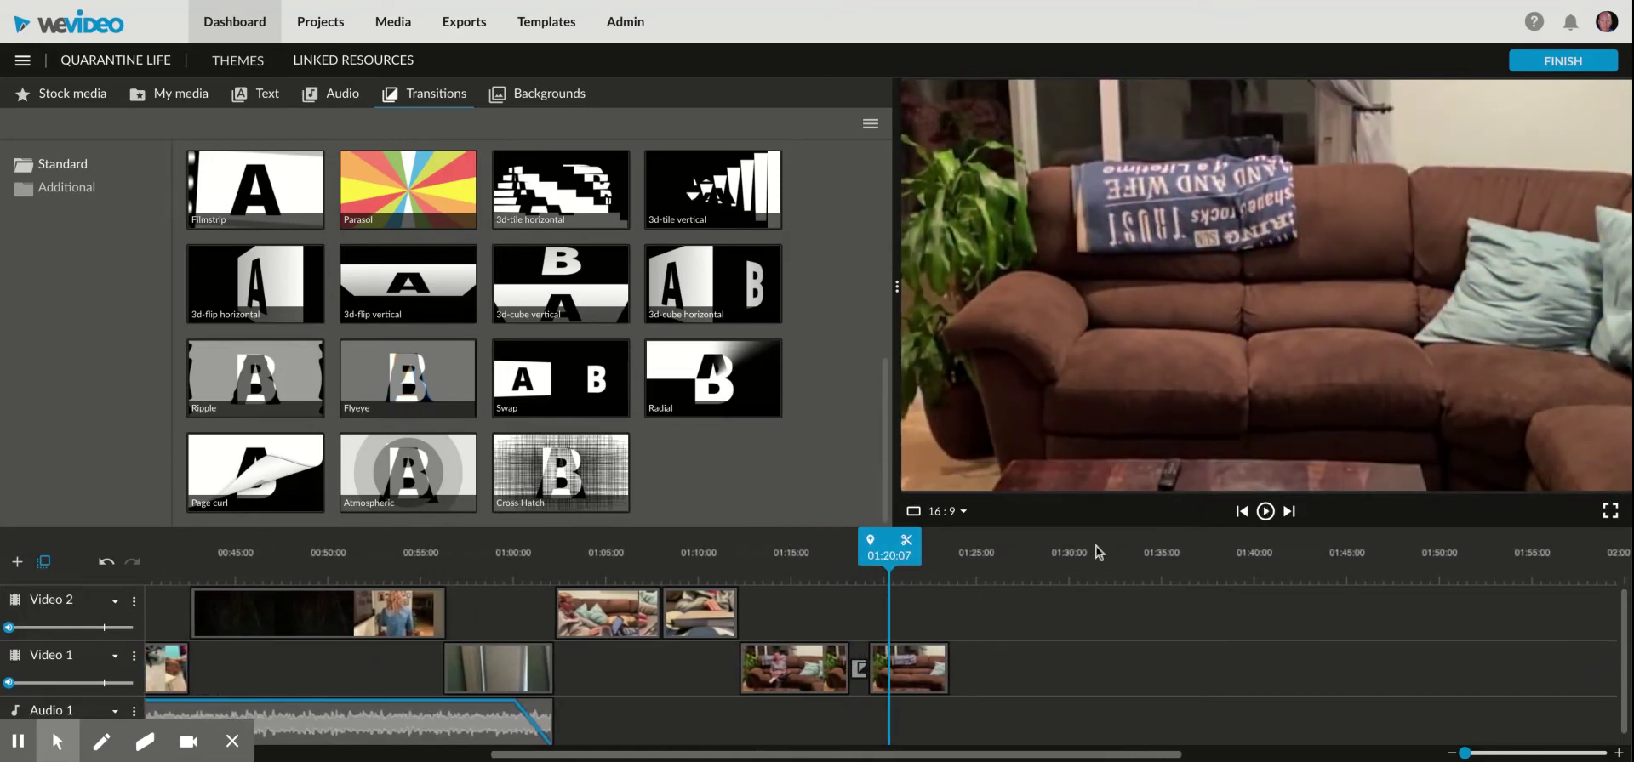
# Slide glitch A back so it butts against the Flyeye transition after glitch B
pyautogui.moveTo(937, 681); pyautogui.dragTo(872, 672)
pyautogui.click(862, 677)
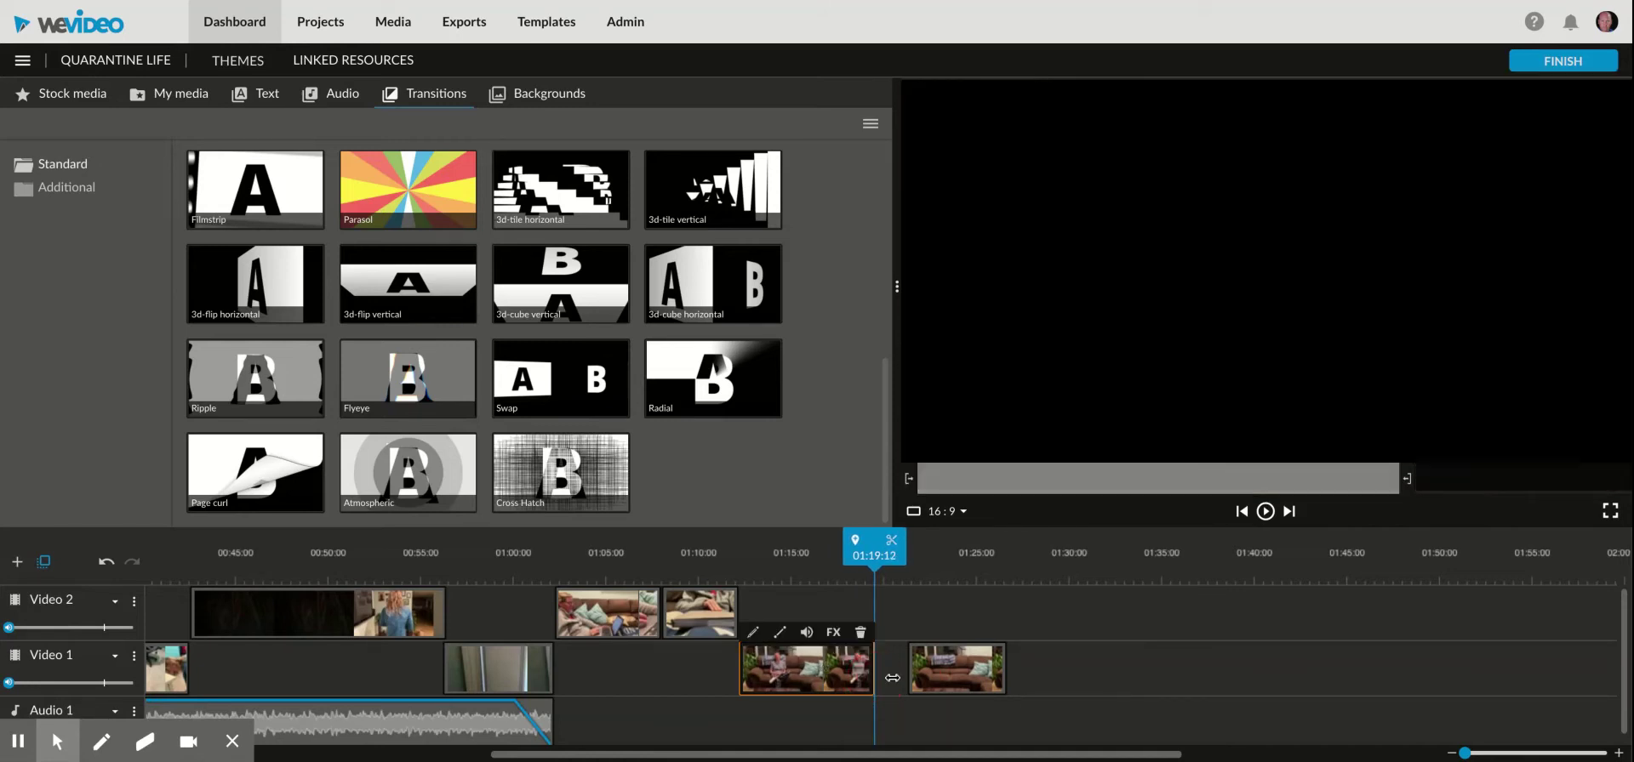
pyautogui.moveTo(986, 673); pyautogui.dragTo(885, 670)
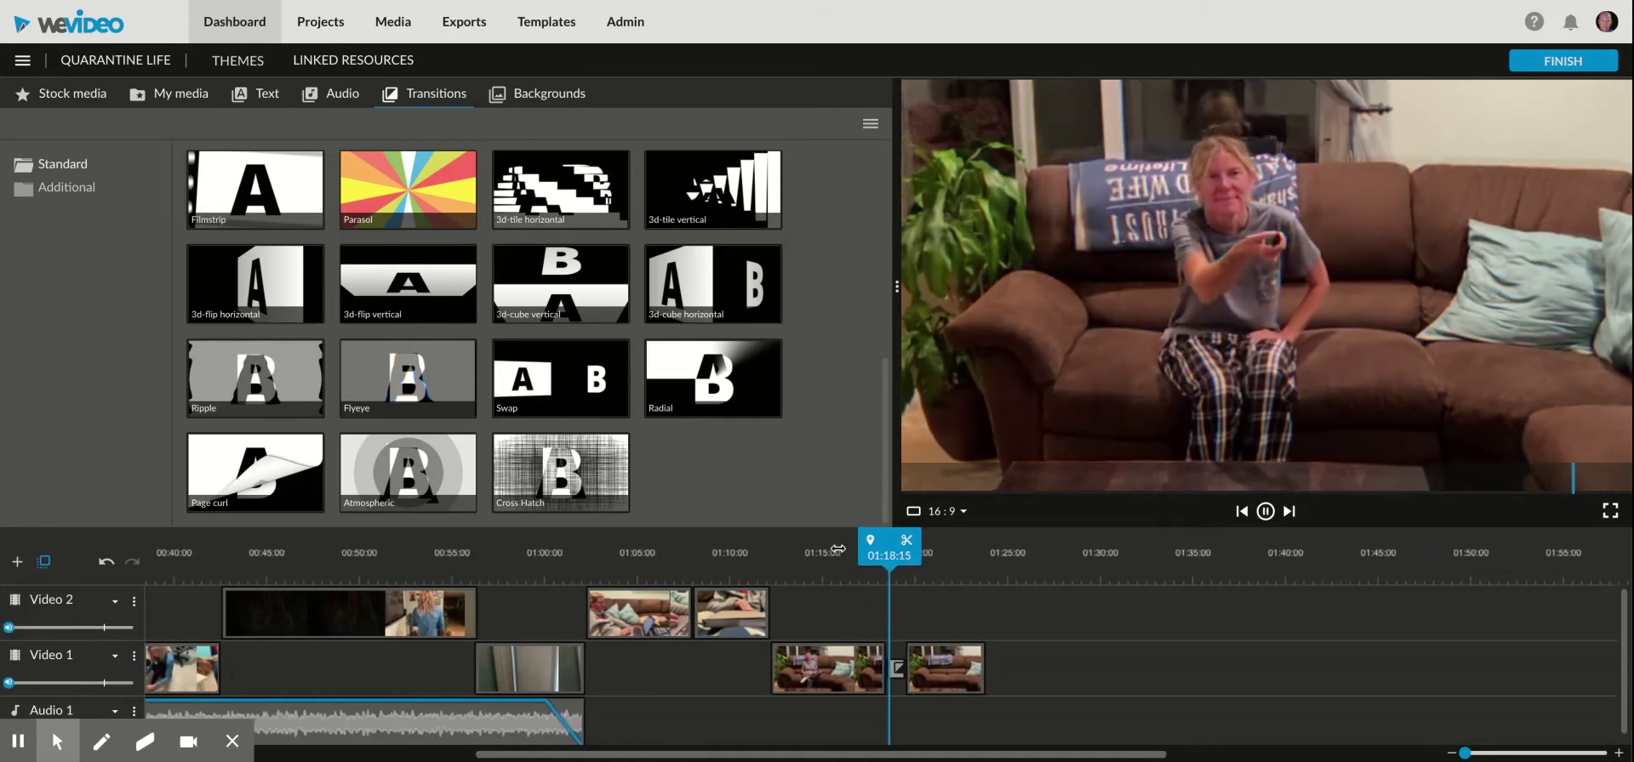
pyautogui.press('space')
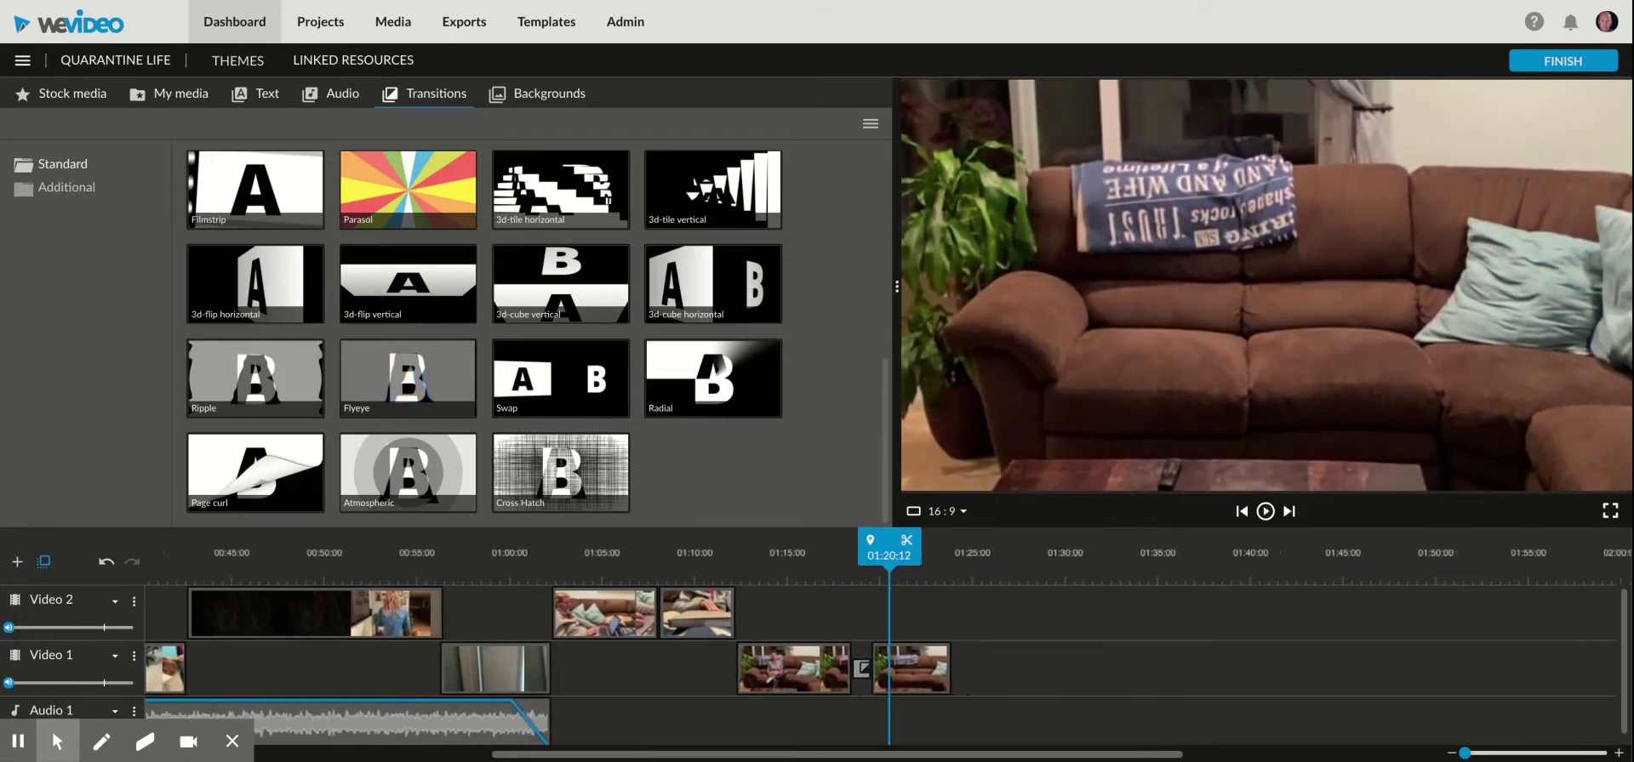
# Replay the transition a few times, then marquee-select both glitch clips on Video 1
pyautogui.moveTo(874, 557); pyautogui.dragTo(813, 562)
pyautogui.press('space')
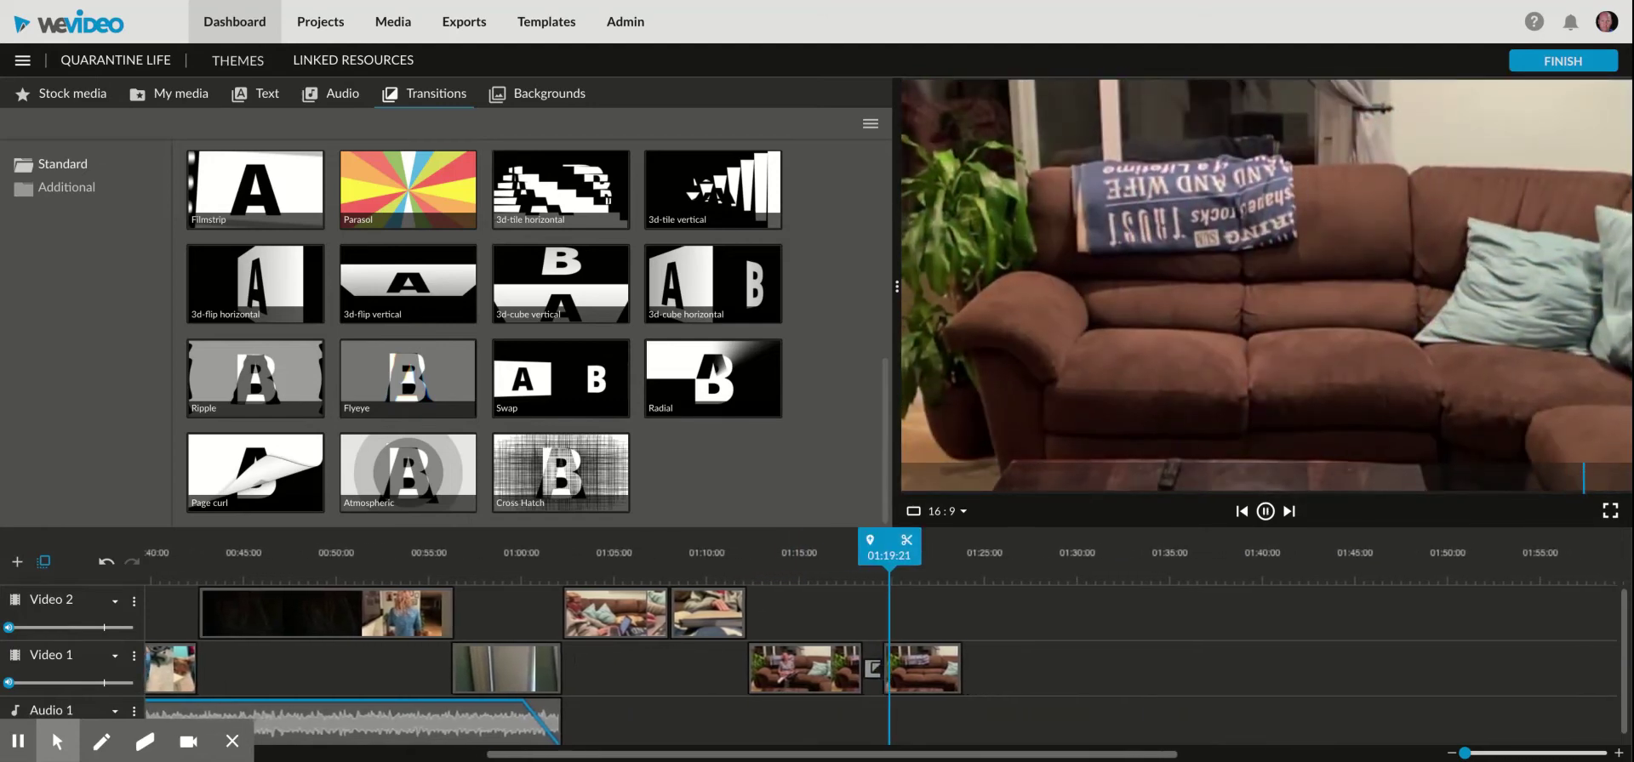
pyautogui.moveTo(888, 559); pyautogui.dragTo(817, 563)
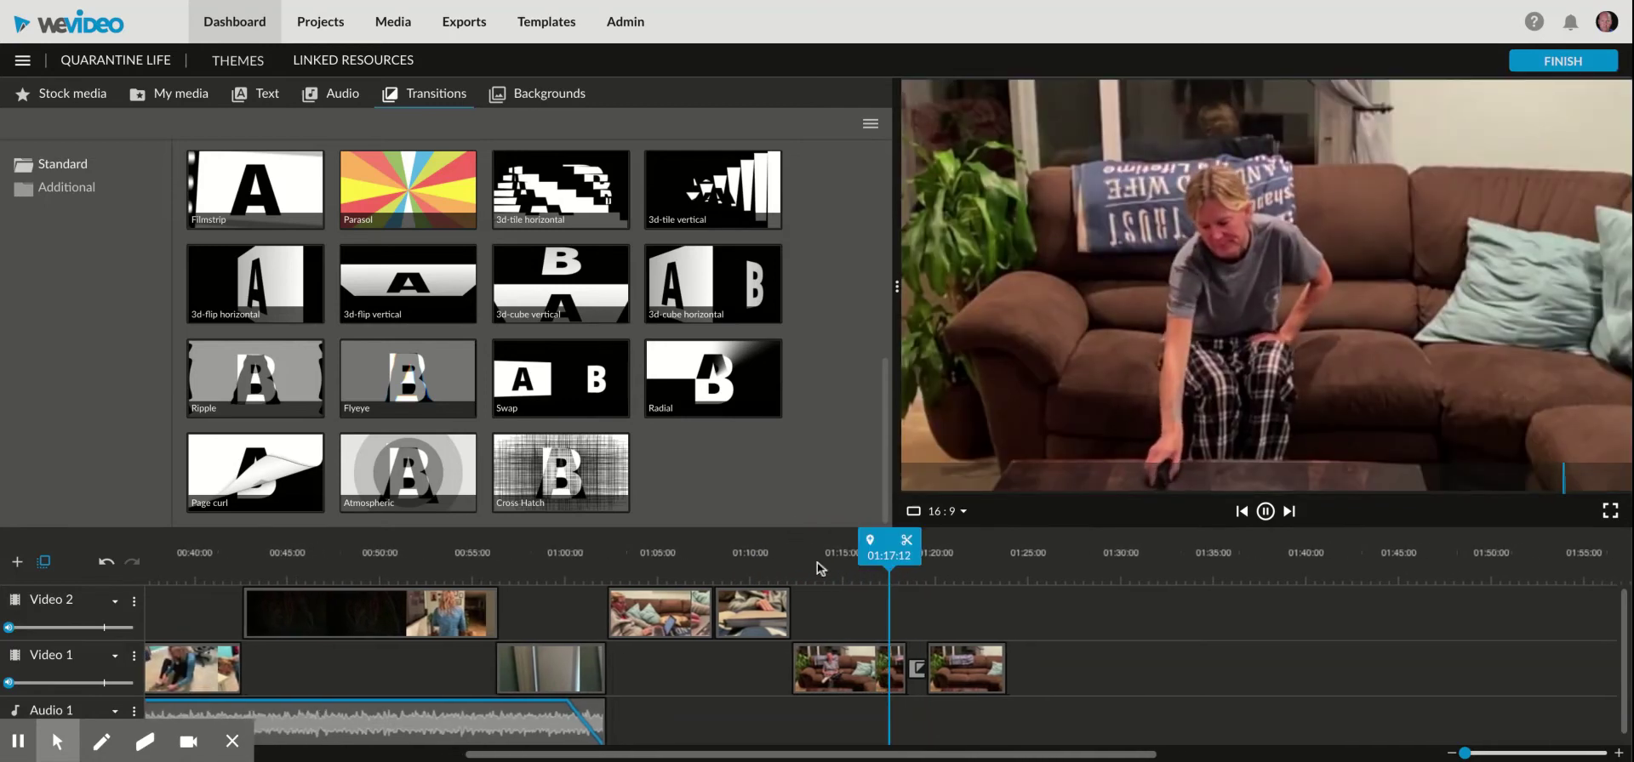
pyautogui.press('space')
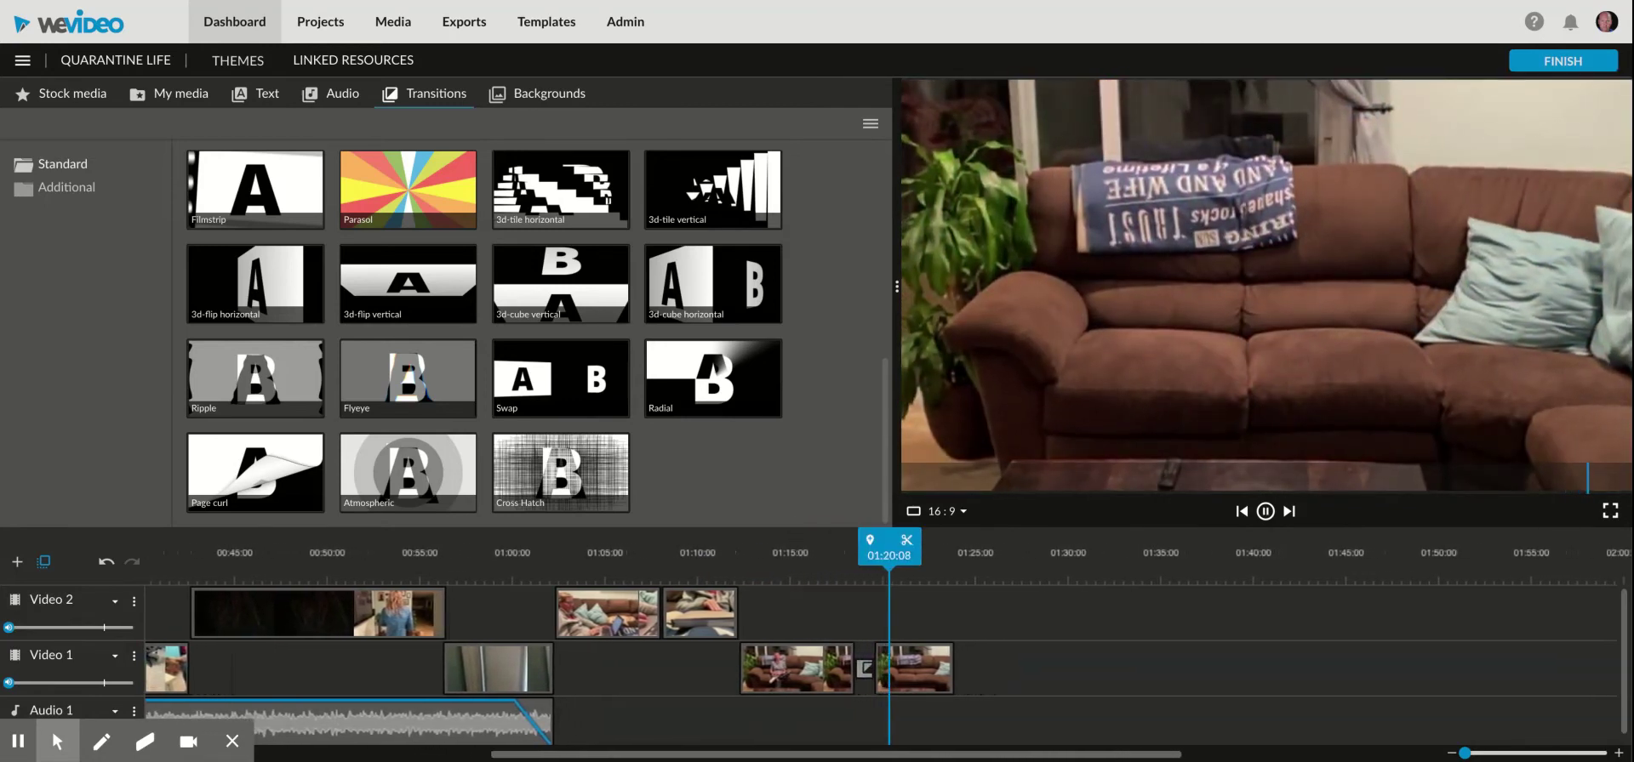
pyautogui.press('space')
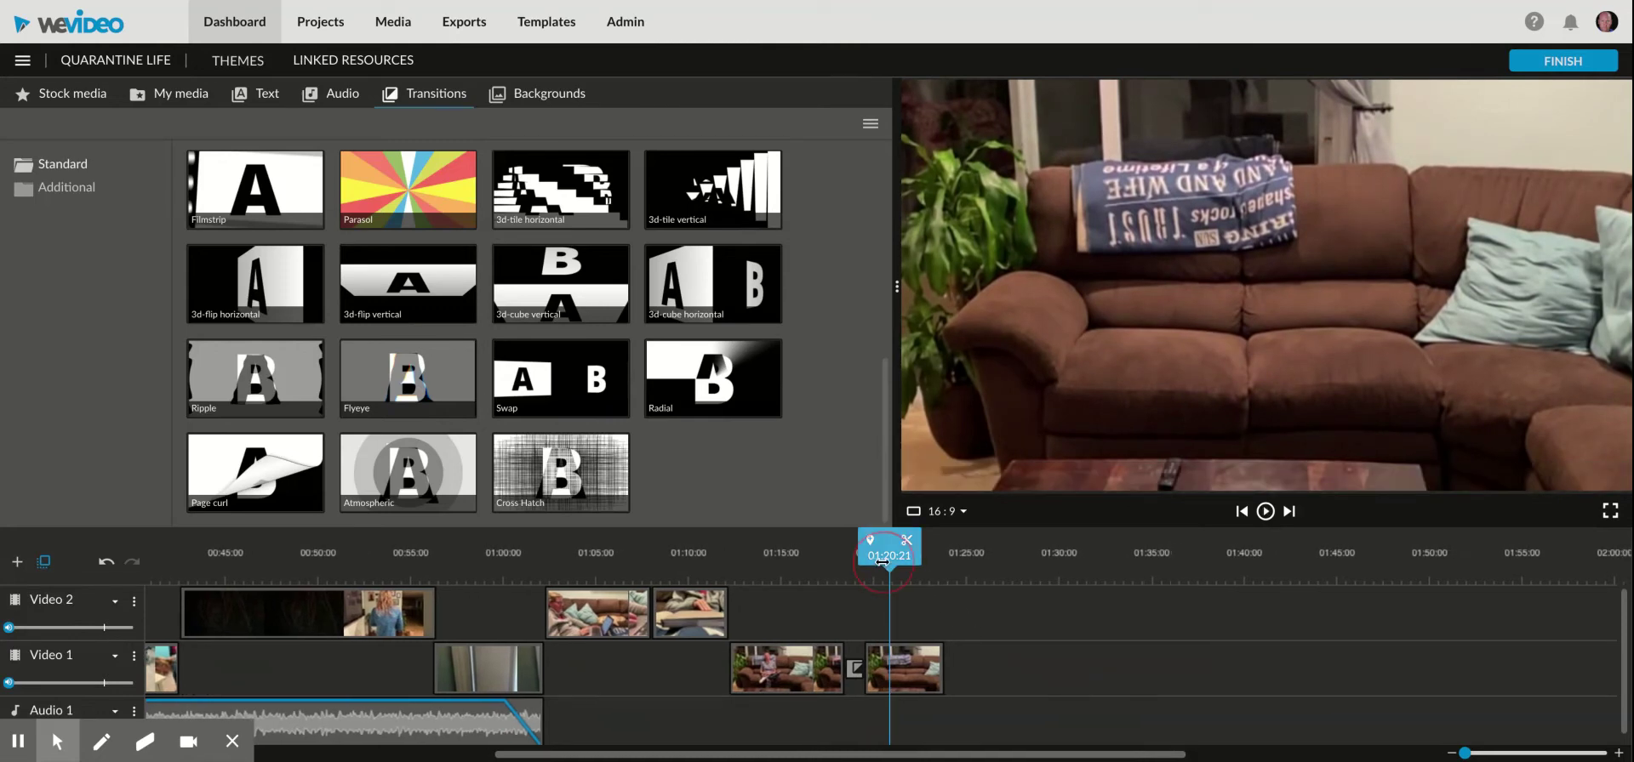
pyautogui.moveTo(889, 559); pyautogui.dragTo(819, 561)
pyautogui.press('space')
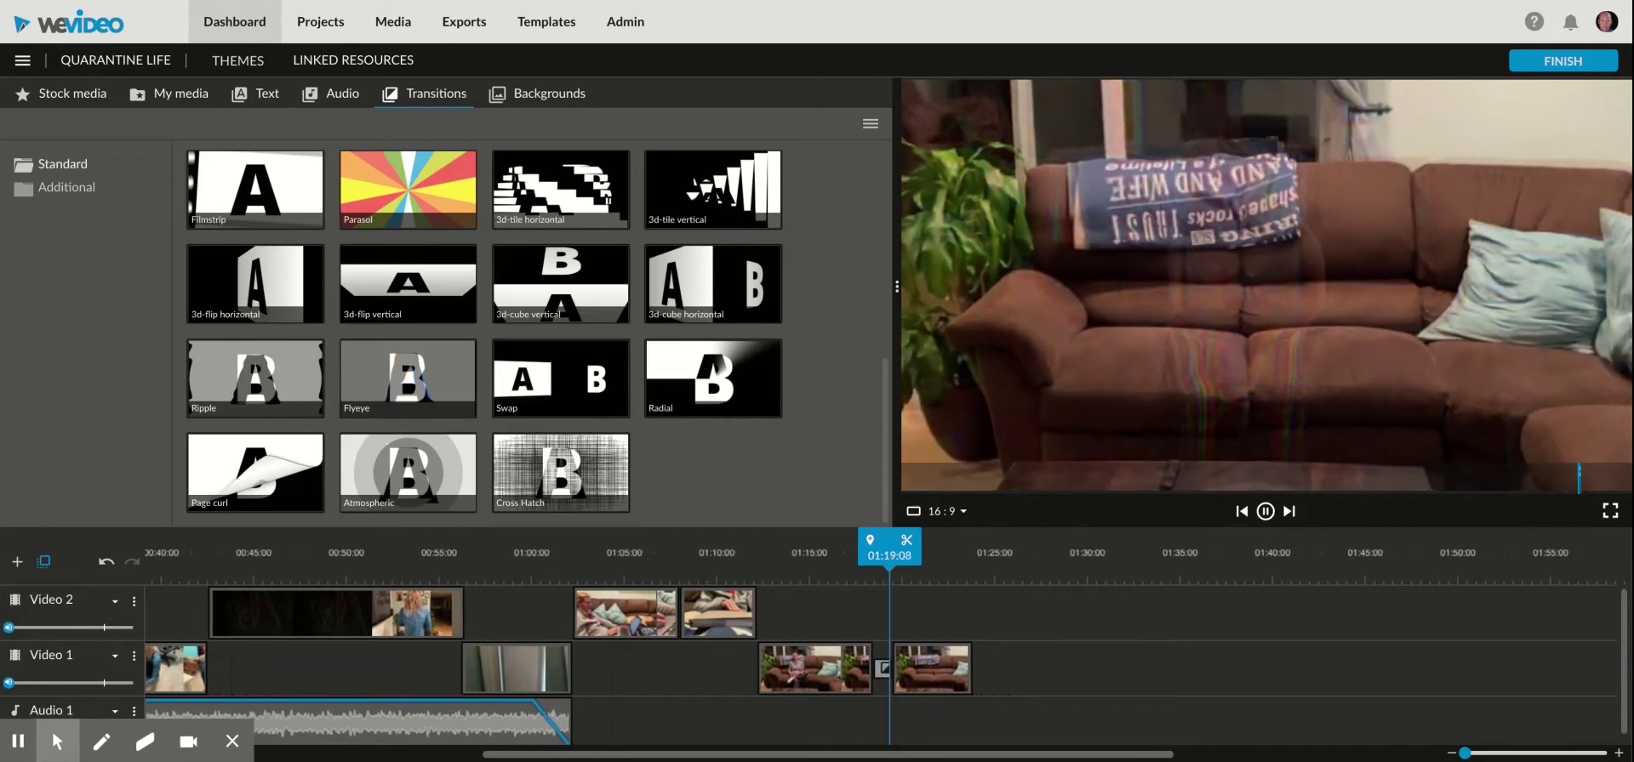
pyautogui.press('space')
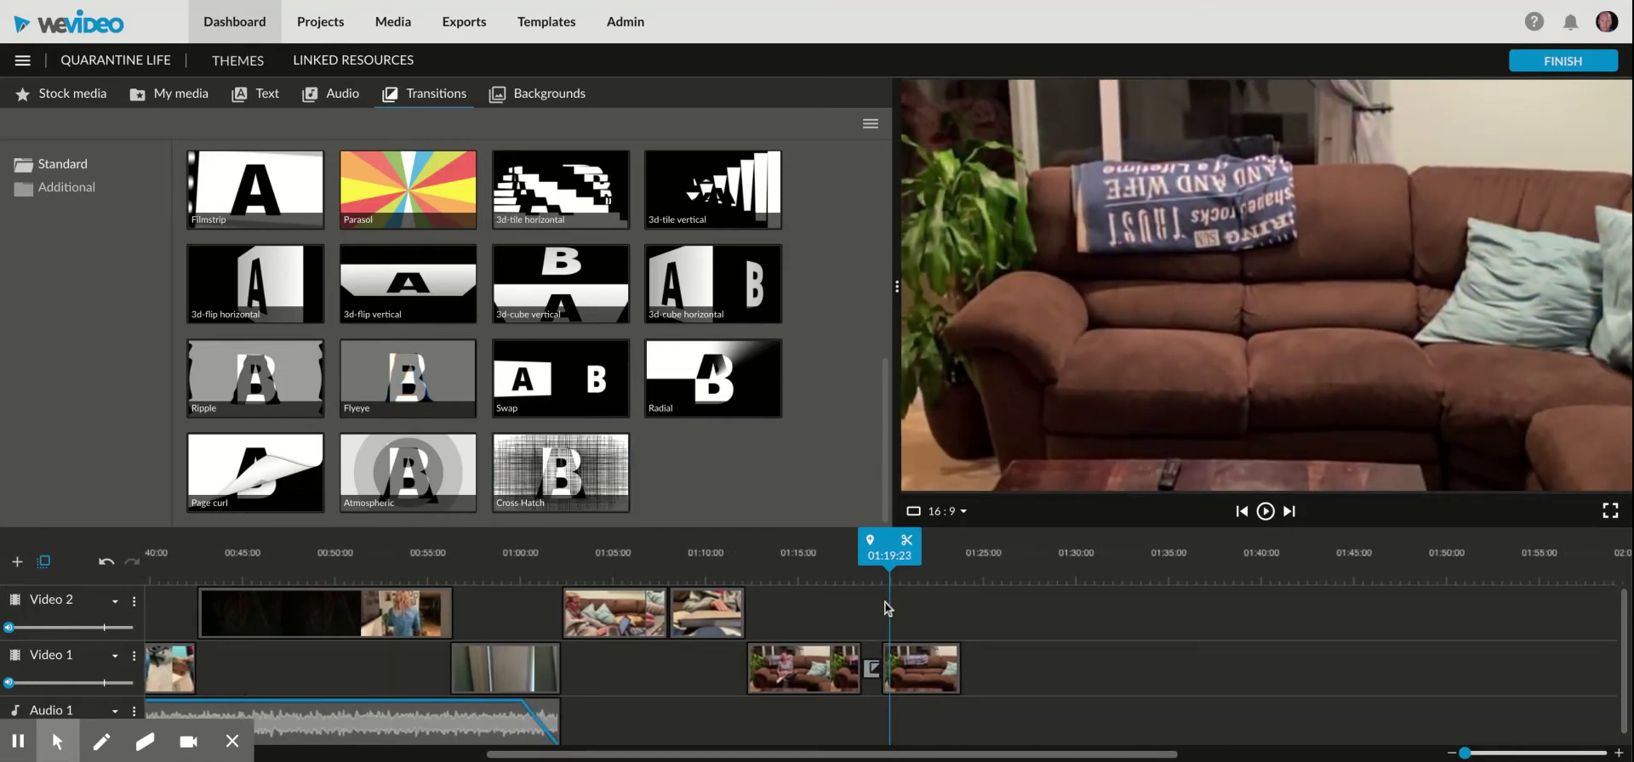
pyautogui.moveTo(958, 672); pyautogui.dragTo(807, 622)
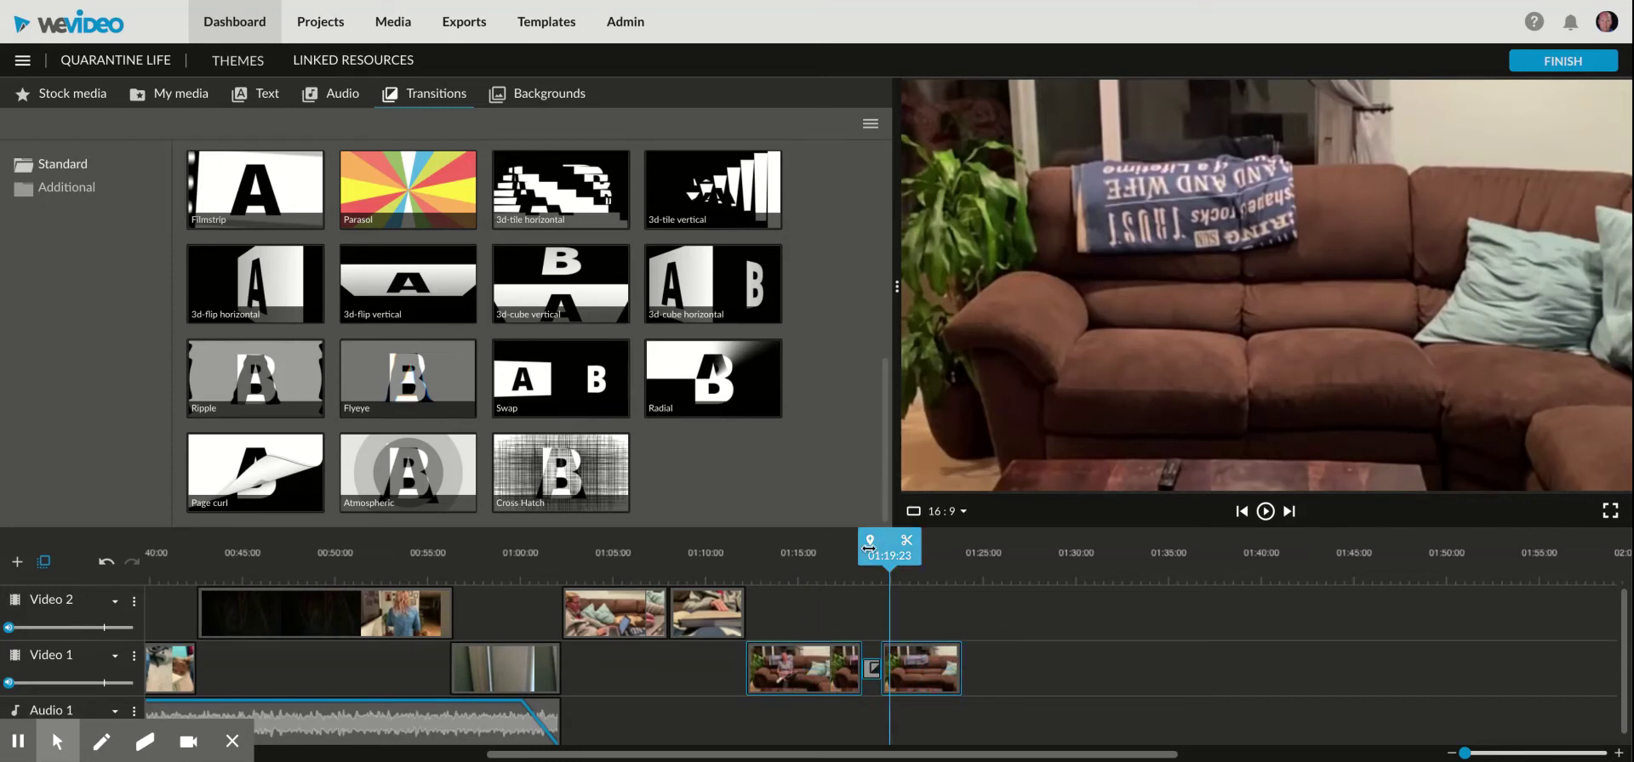
# Paste the glitch pair with its transition and place it on Video 2 above the originals
pyautogui.moveTo(881, 558); pyautogui.dragTo(979, 547)
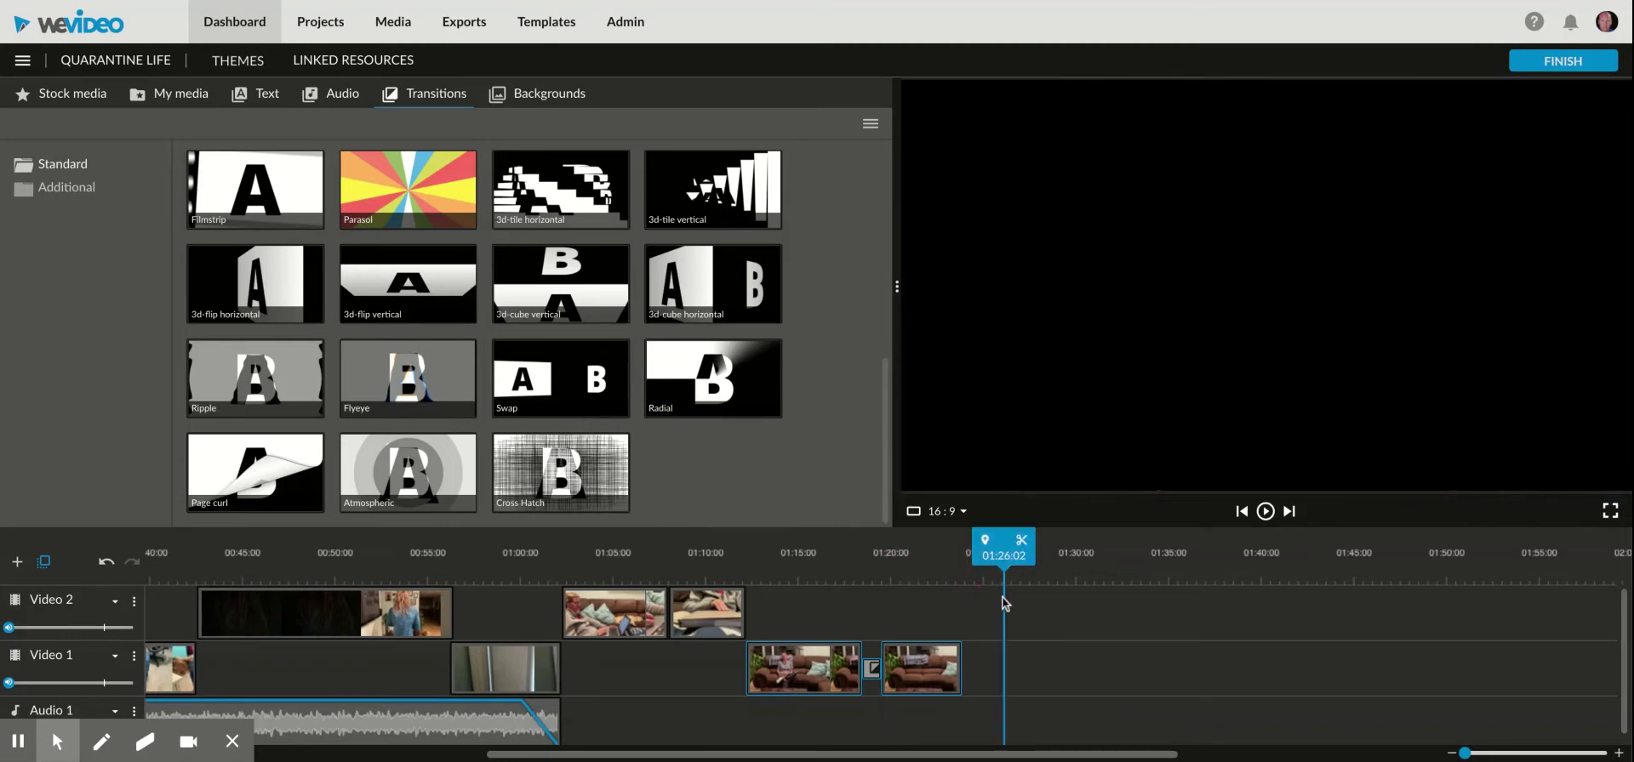
pyautogui.hotkey('ctrl', 'v')
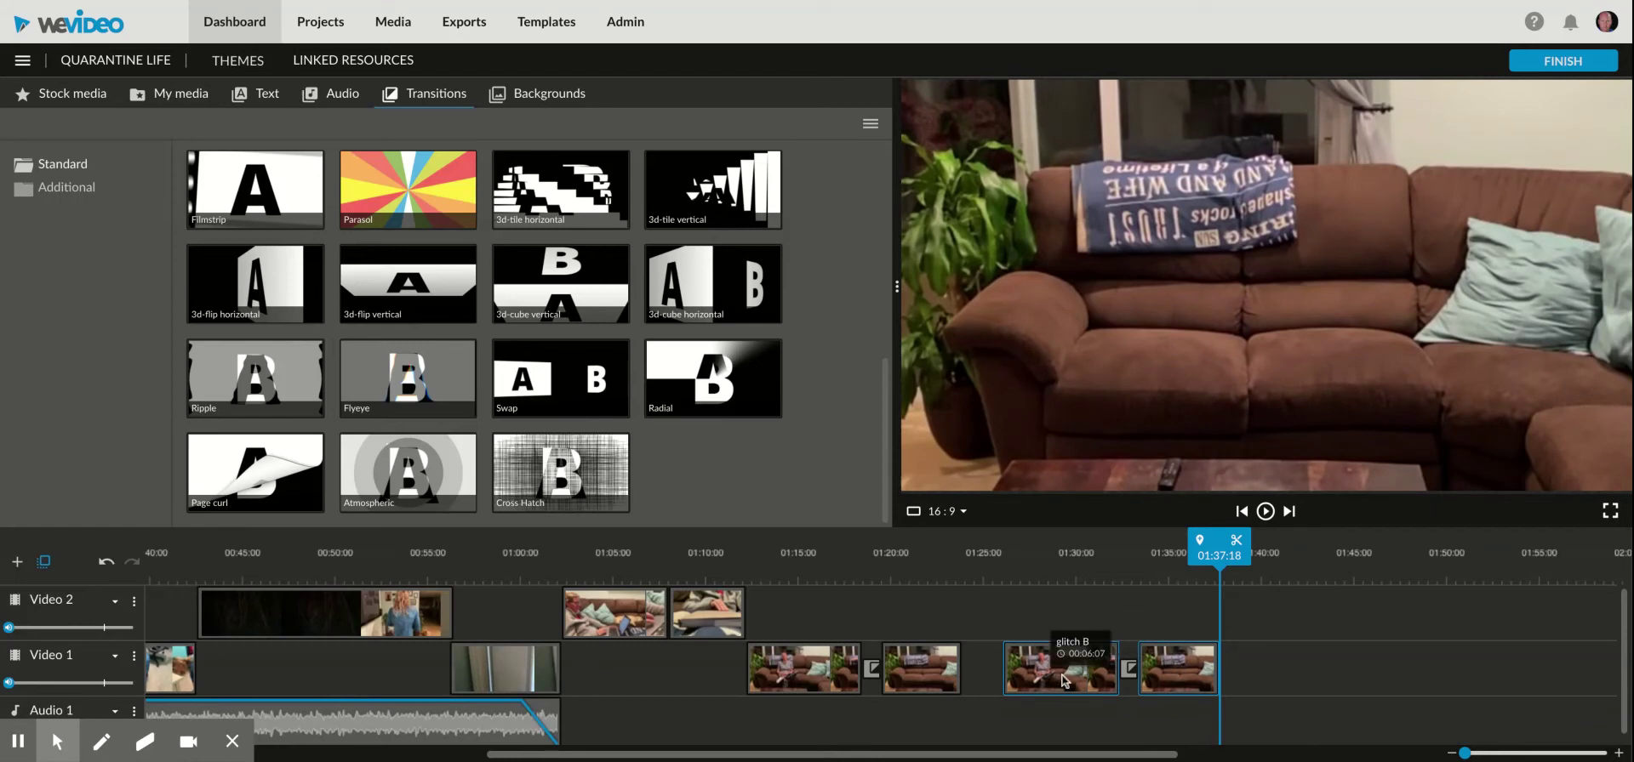
pyautogui.moveTo(1068, 673); pyautogui.dragTo(1077, 680)
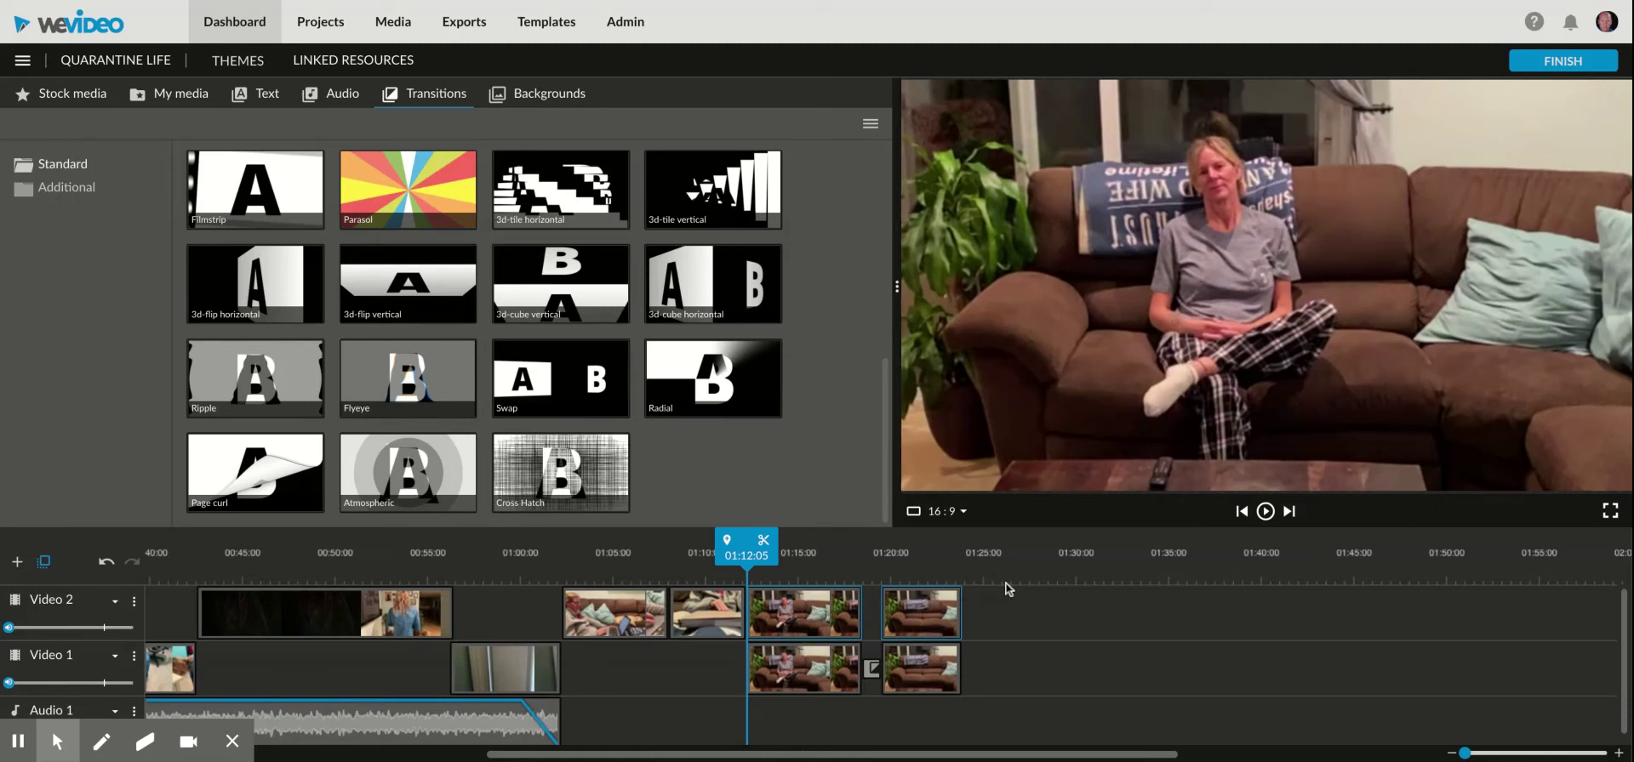
pyautogui.hotkey('ctrl', 'z')
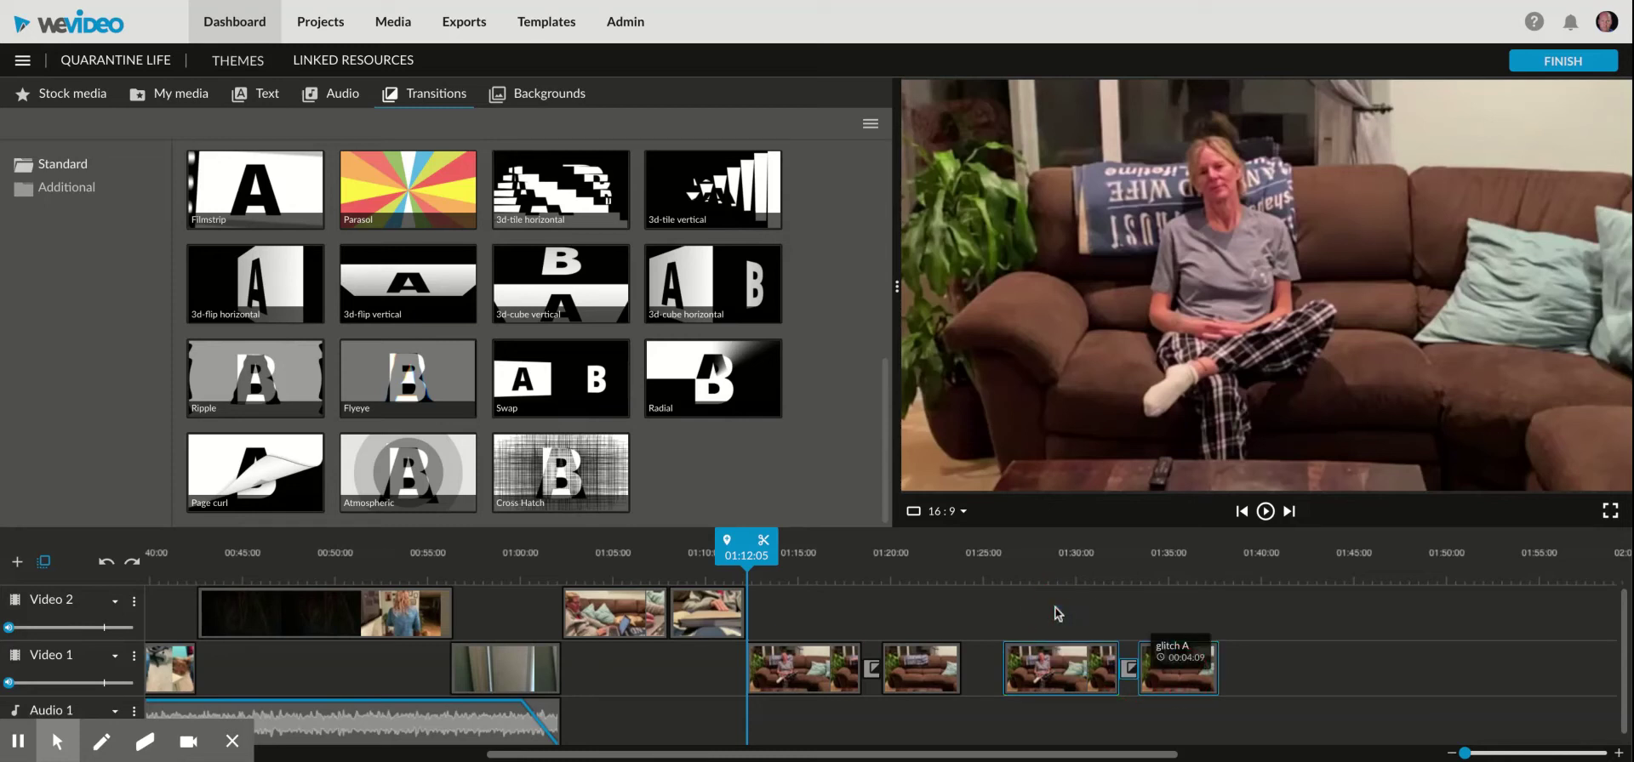
pyautogui.moveTo(1166, 685); pyautogui.dragTo(910, 630)
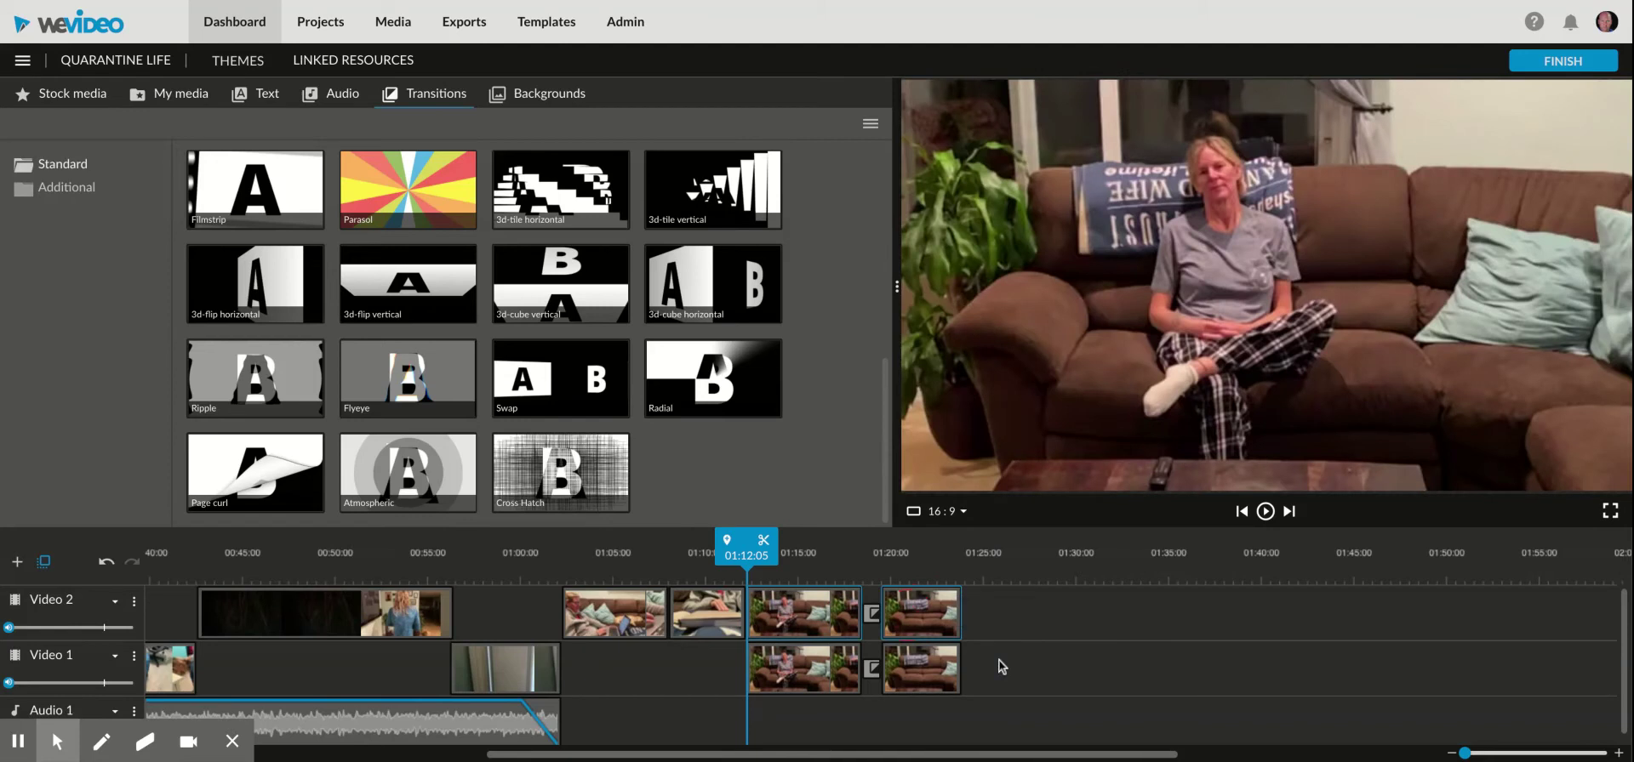
# Set the Video 2 transition type to Cross Hatch and scrub through it around 01:19
pyautogui.click(1015, 617)
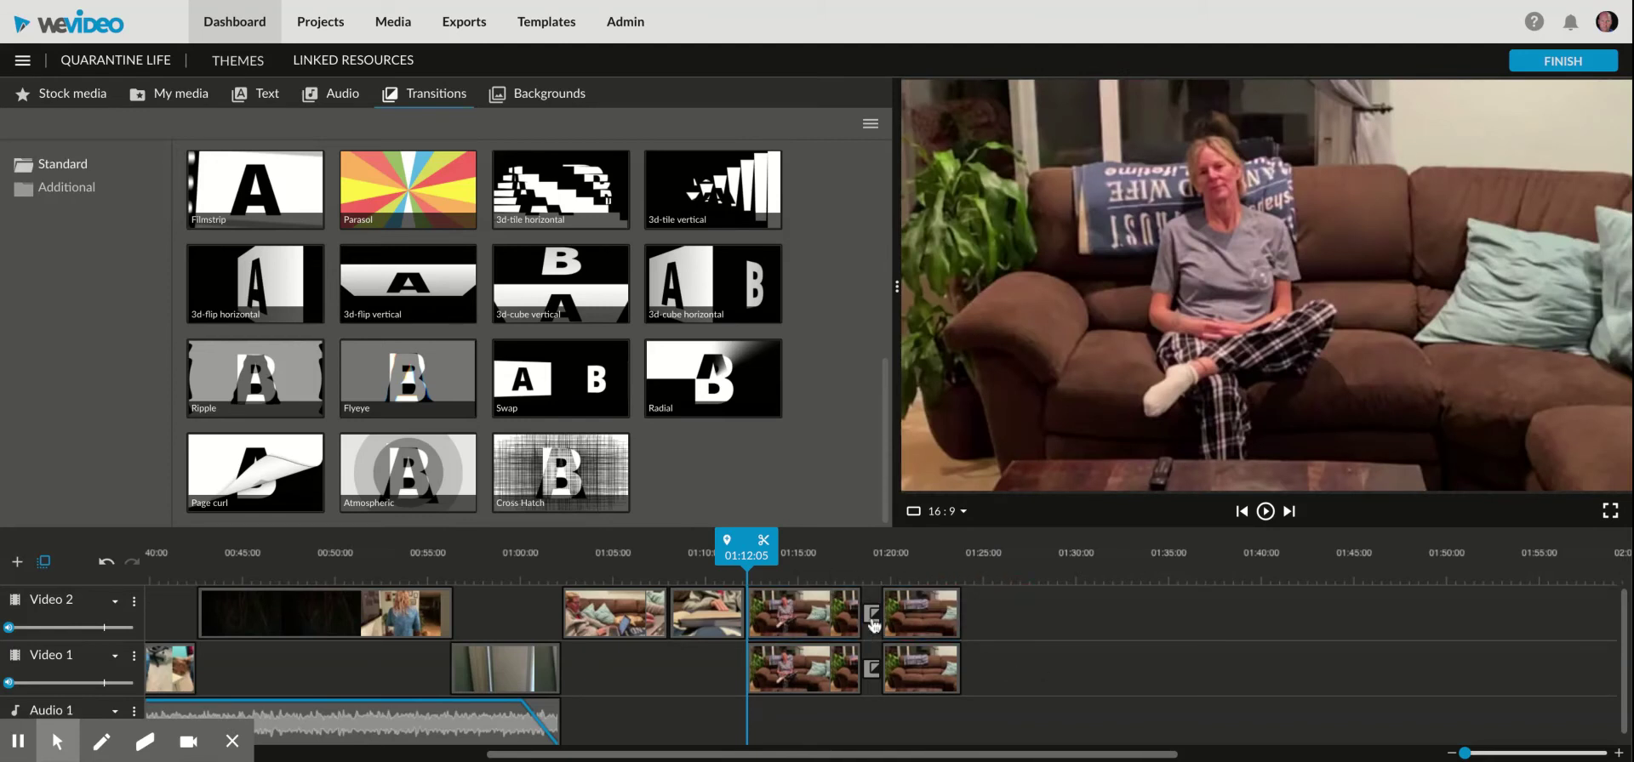
pyautogui.click(874, 626)
pyautogui.click(875, 562)
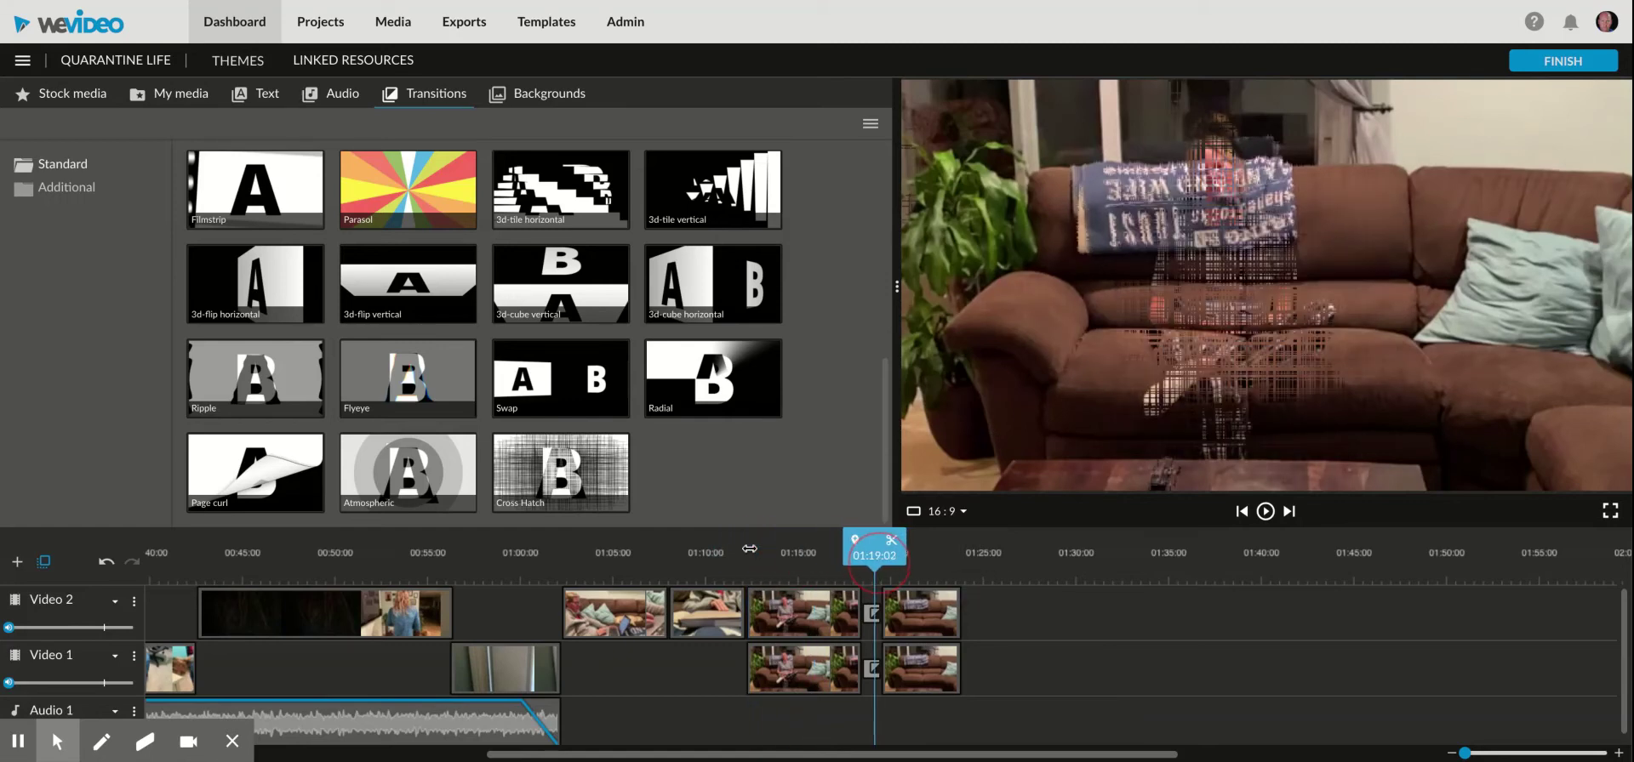
pyautogui.moveTo(875, 561); pyautogui.dragTo(875, 565)
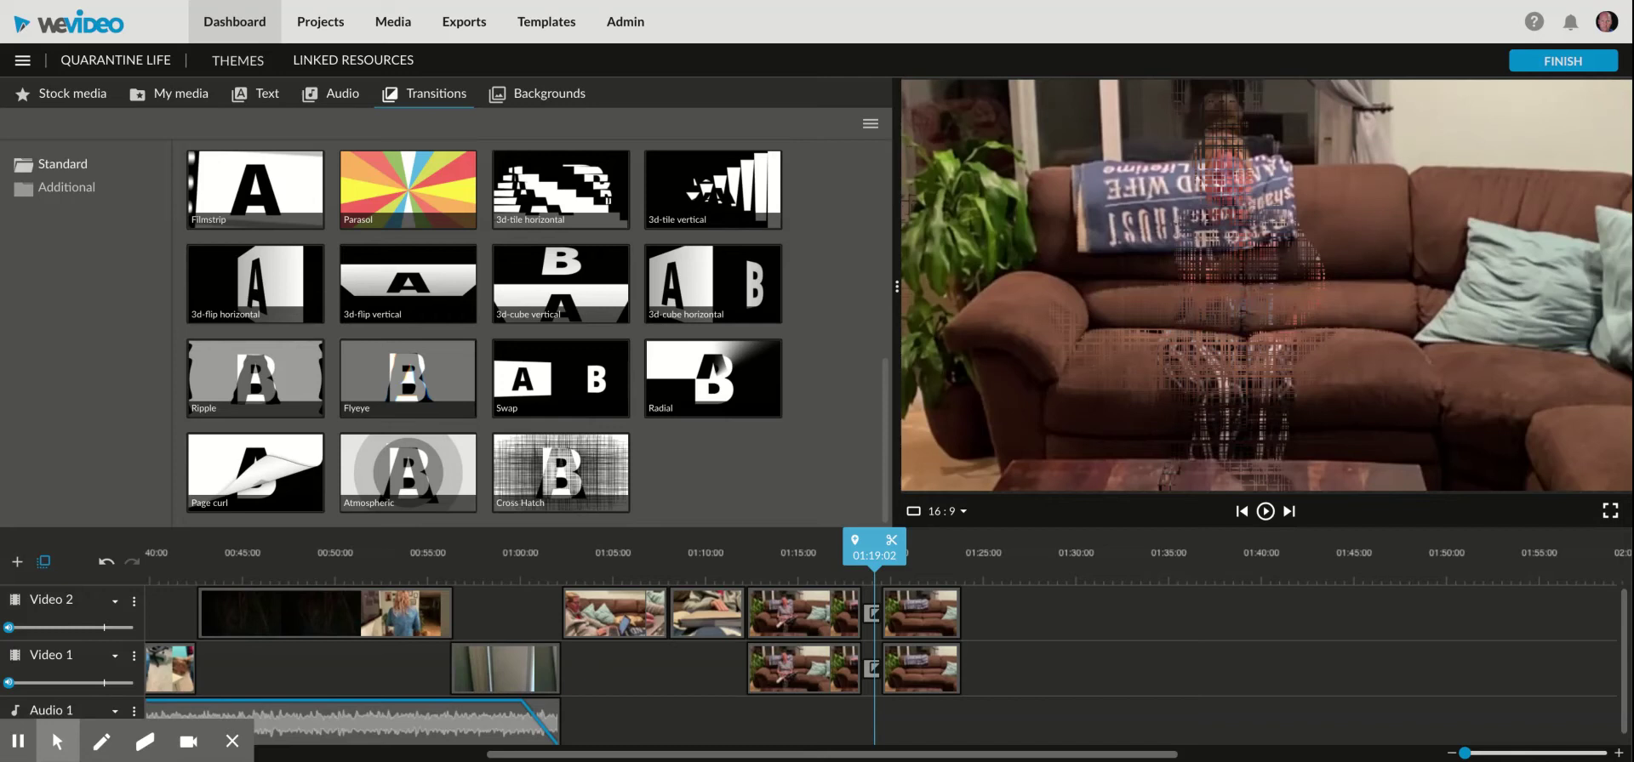
pyautogui.moveTo(874, 557); pyautogui.dragTo(870, 558)
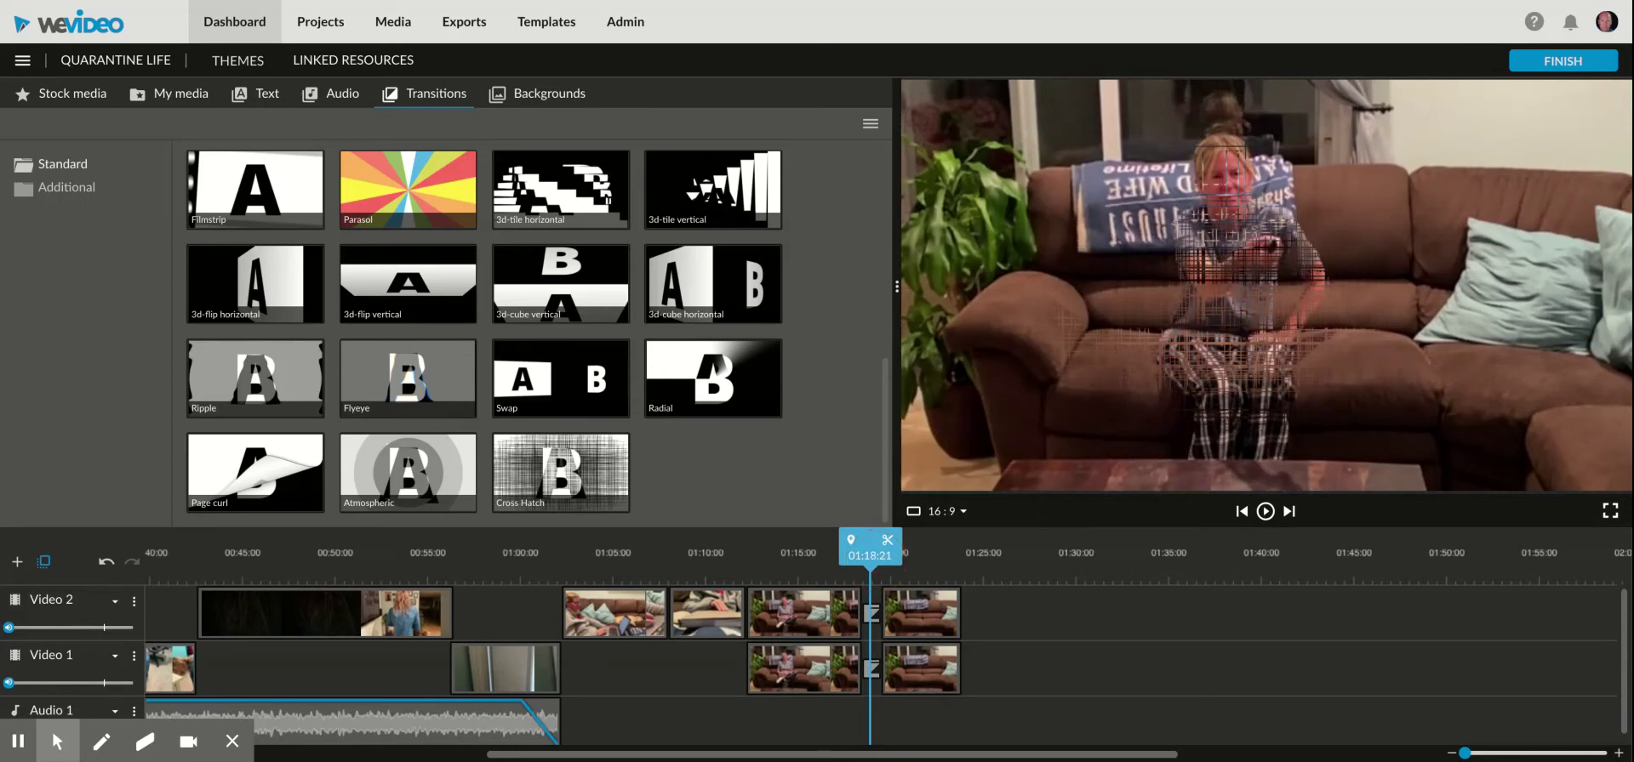
pyautogui.moveTo(872, 560); pyautogui.dragTo(848, 563)
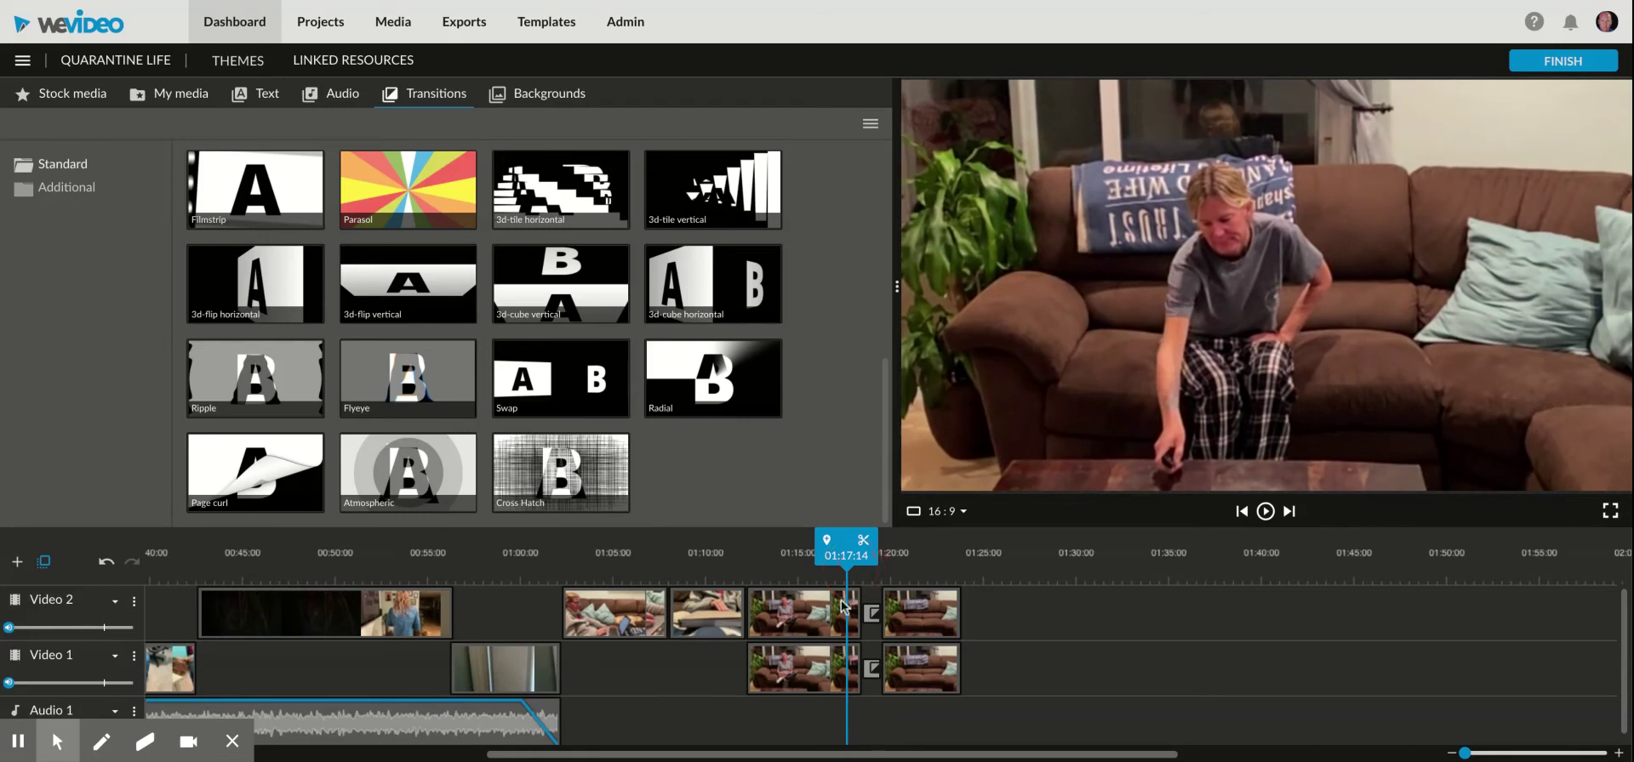
# Lower the first Video 2 glitch clip's opacity to about 64% at its start and end
pyautogui.click(821, 623)
pyautogui.click(788, 580)
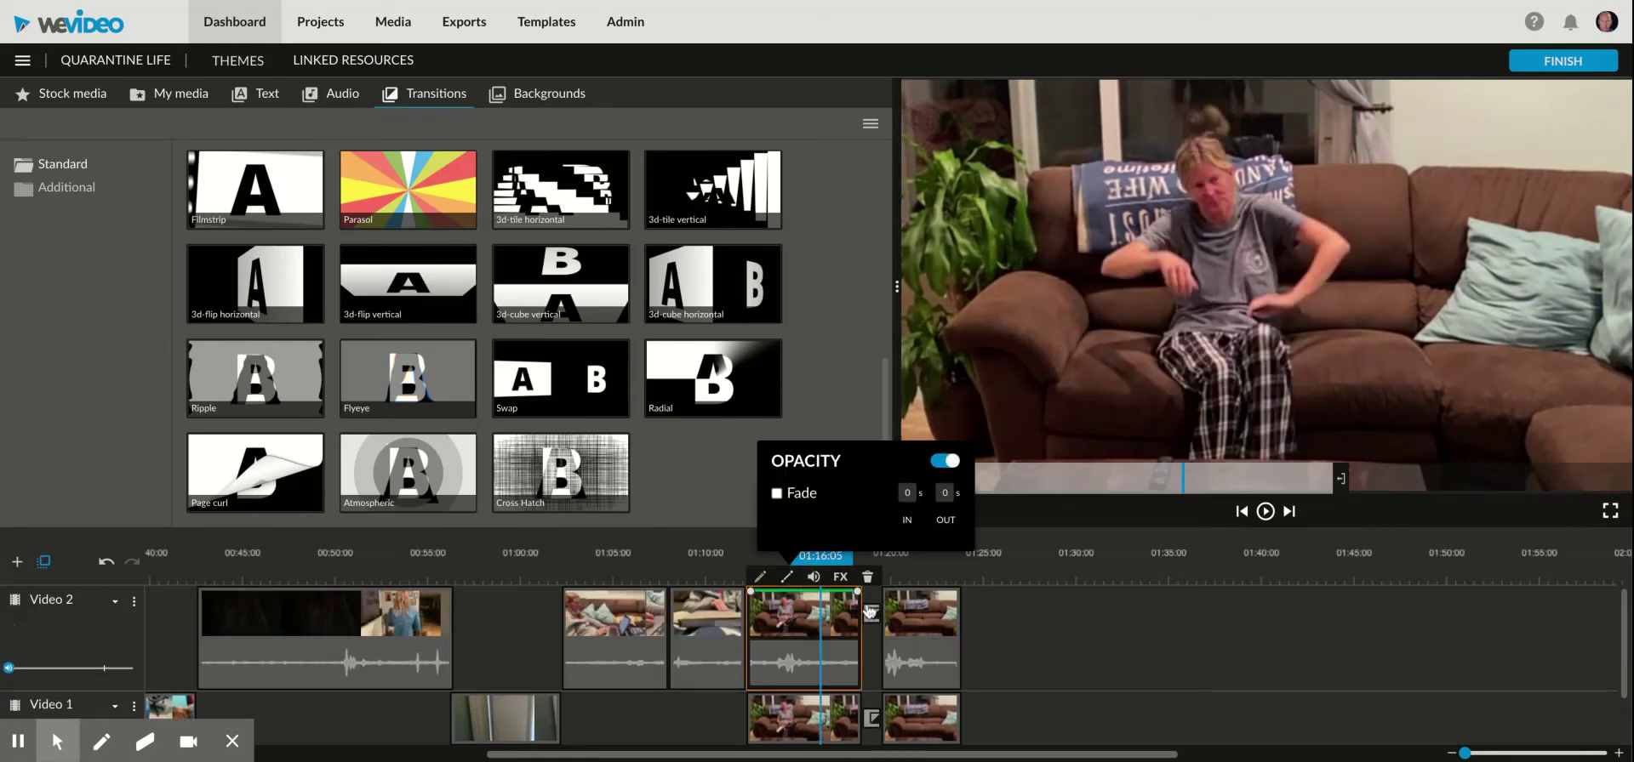
pyautogui.moveTo(857, 591); pyautogui.dragTo(863, 602)
pyautogui.moveTo(751, 593); pyautogui.dragTo(756, 609)
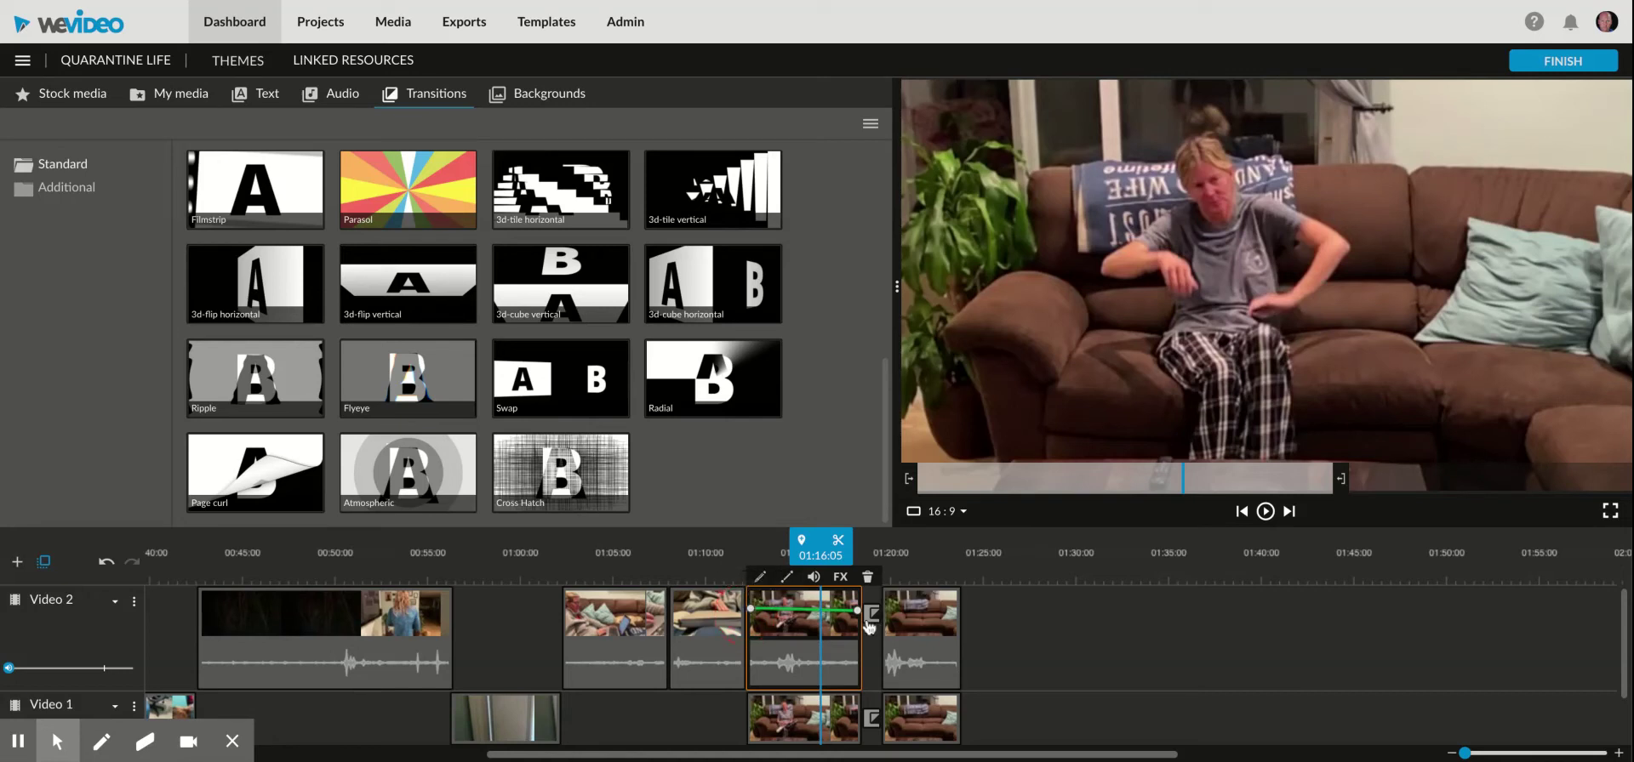
# Lower the second Video 2 glitch clip's opacity, then play the preview from 01:16
pyautogui.click(919, 606)
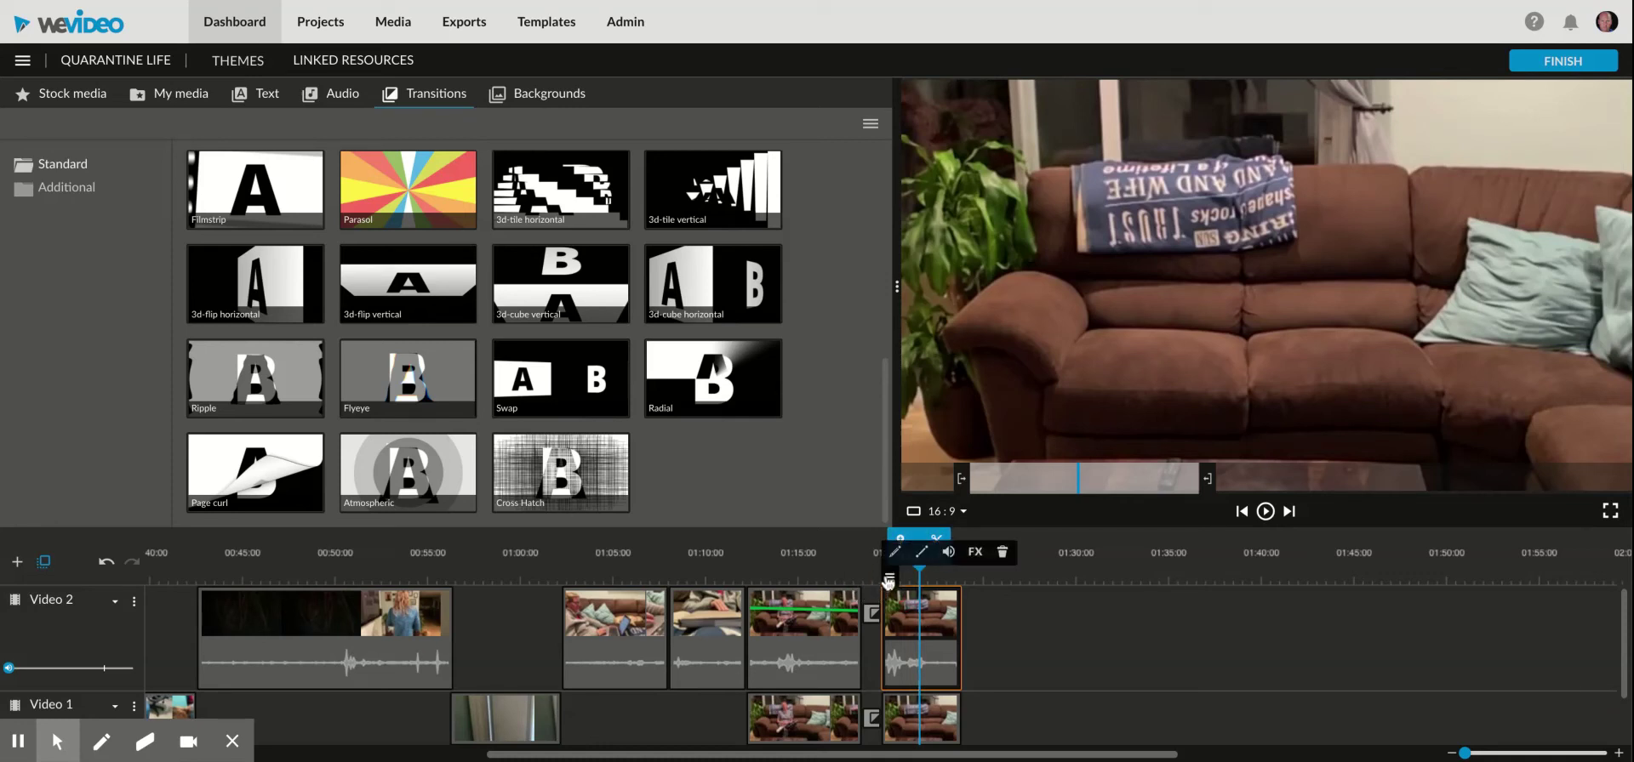
pyautogui.click(922, 555)
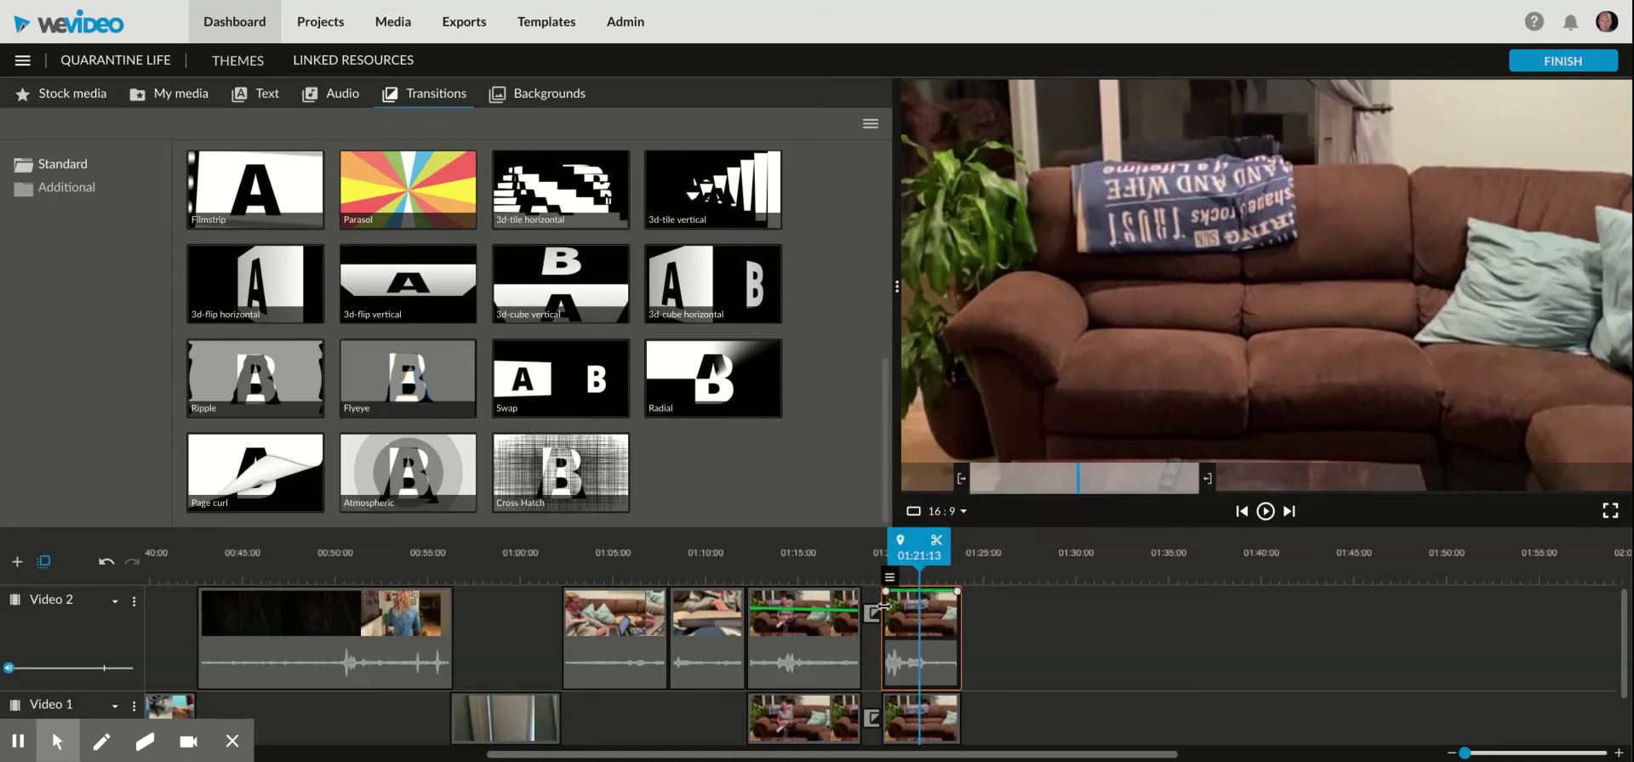
pyautogui.moveTo(891, 594); pyautogui.dragTo(959, 607)
pyautogui.moveTo(893, 570)
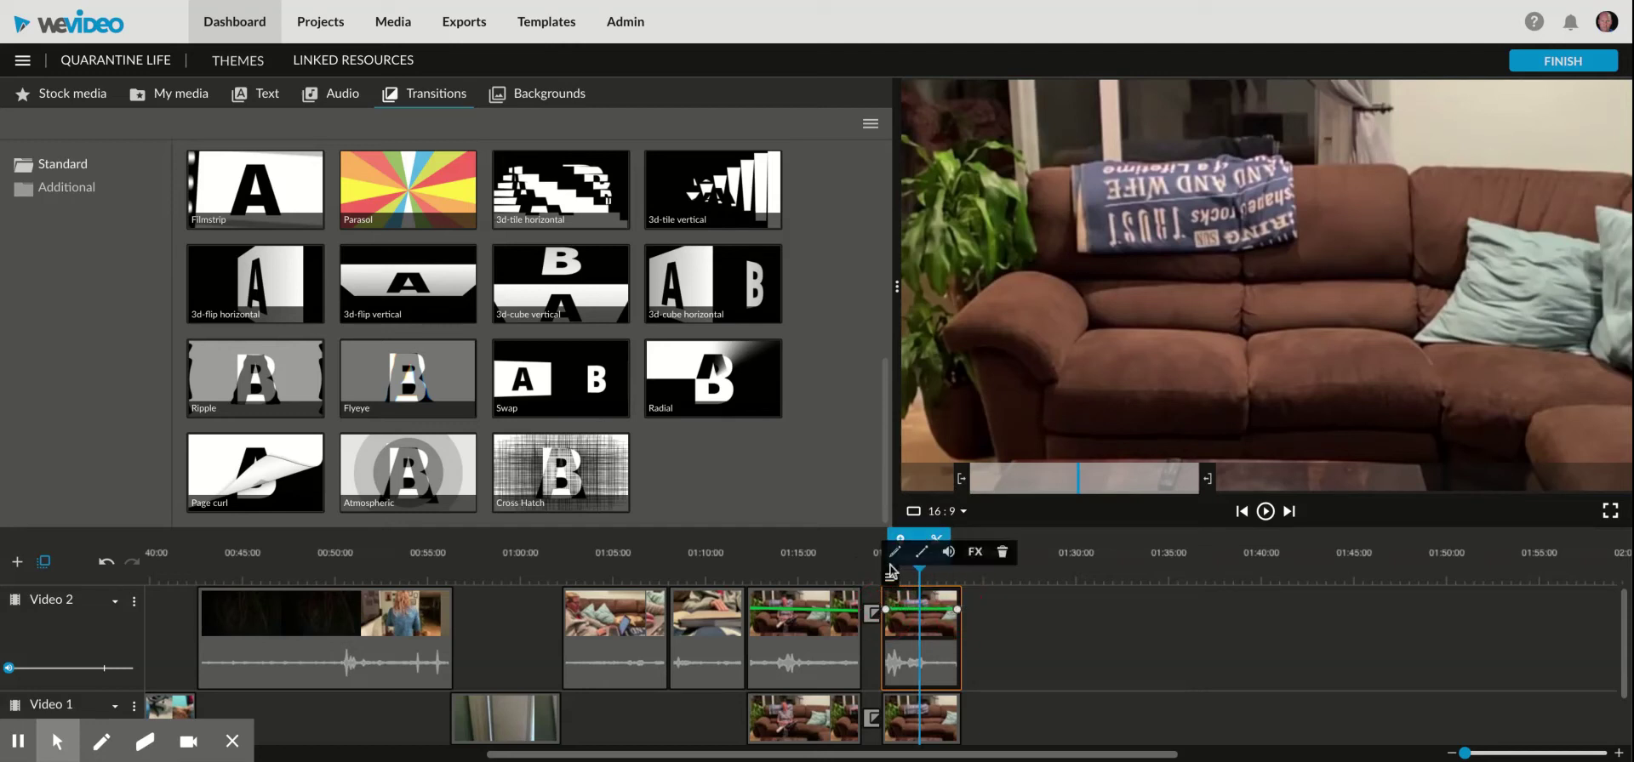
pyautogui.click(886, 540)
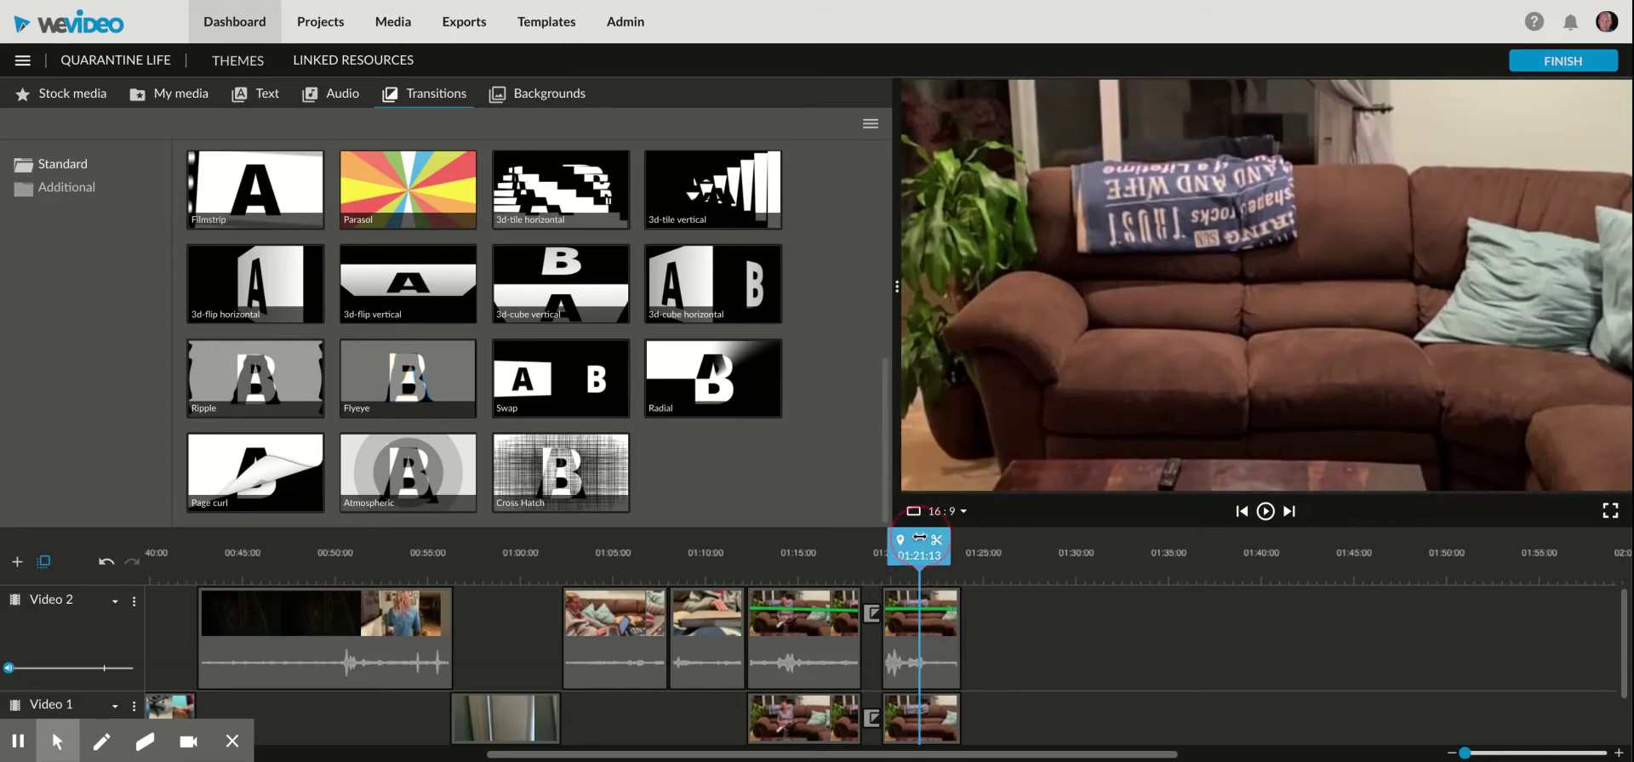
pyautogui.moveTo(920, 537); pyautogui.dragTo(868, 537)
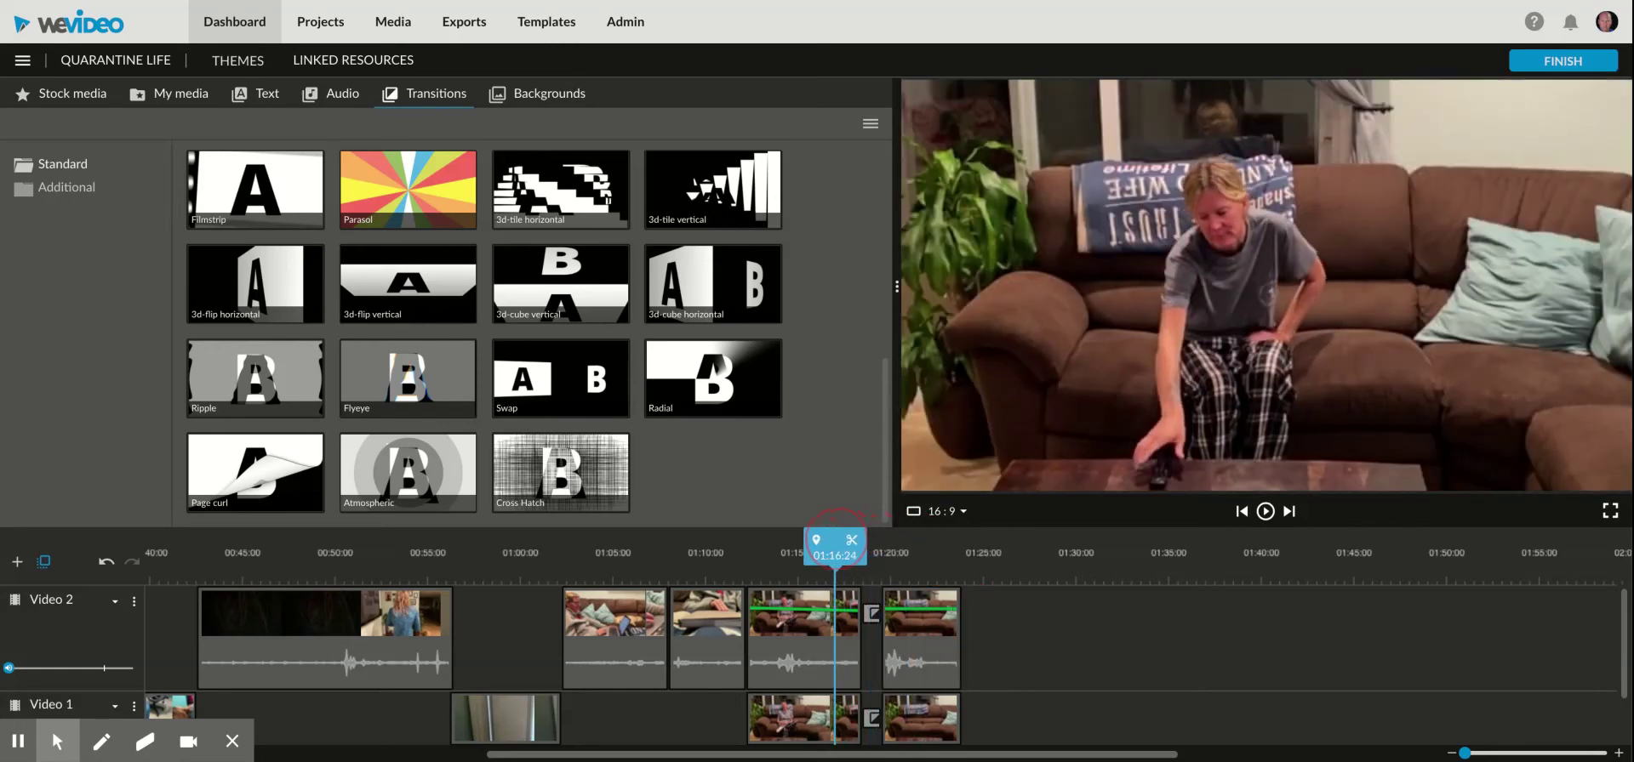
pyautogui.press('space')
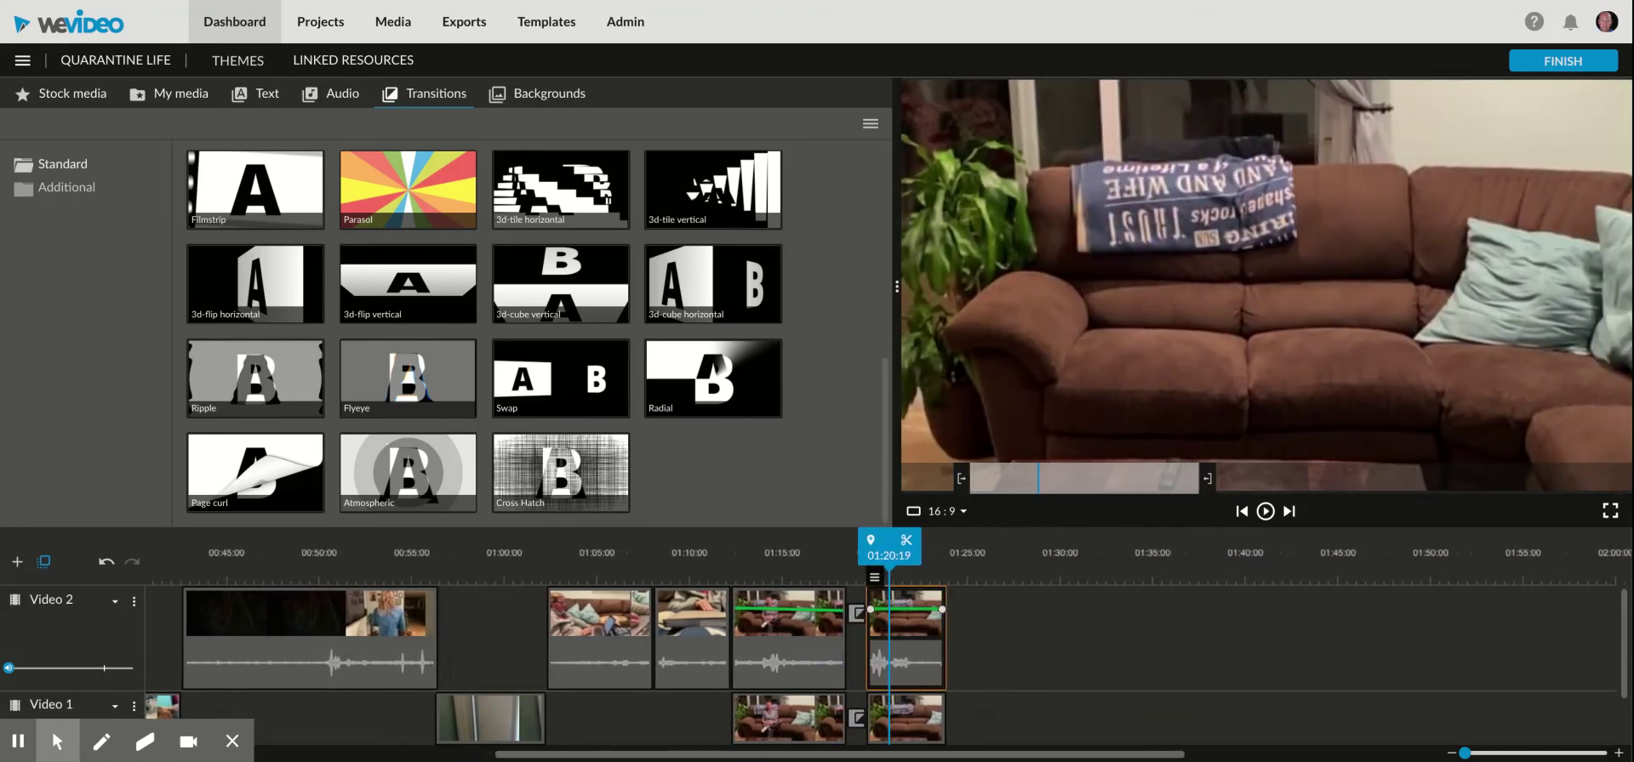
pyautogui.click(873, 565)
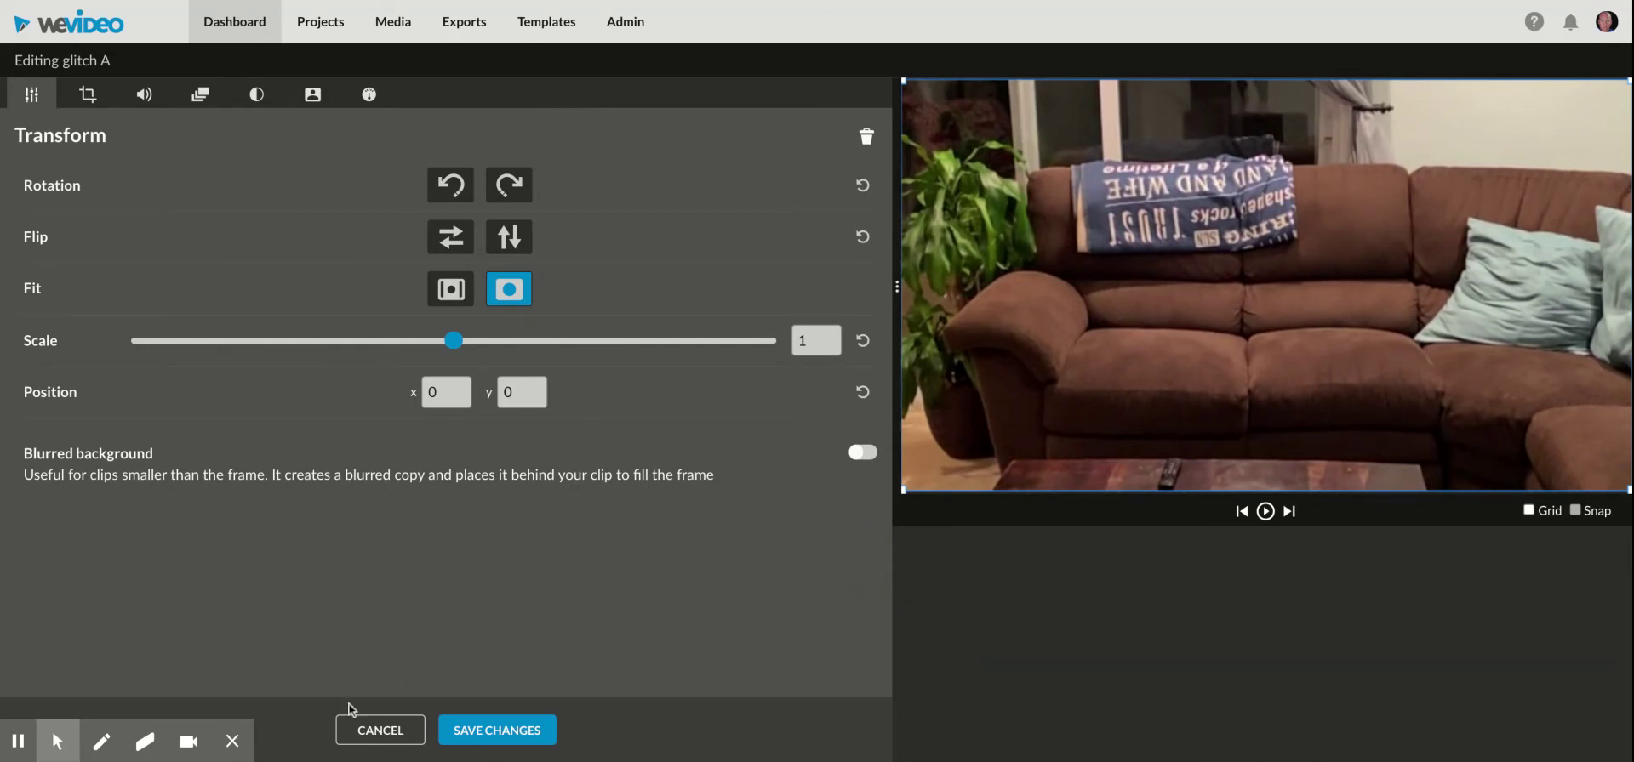
pyautogui.click(358, 727)
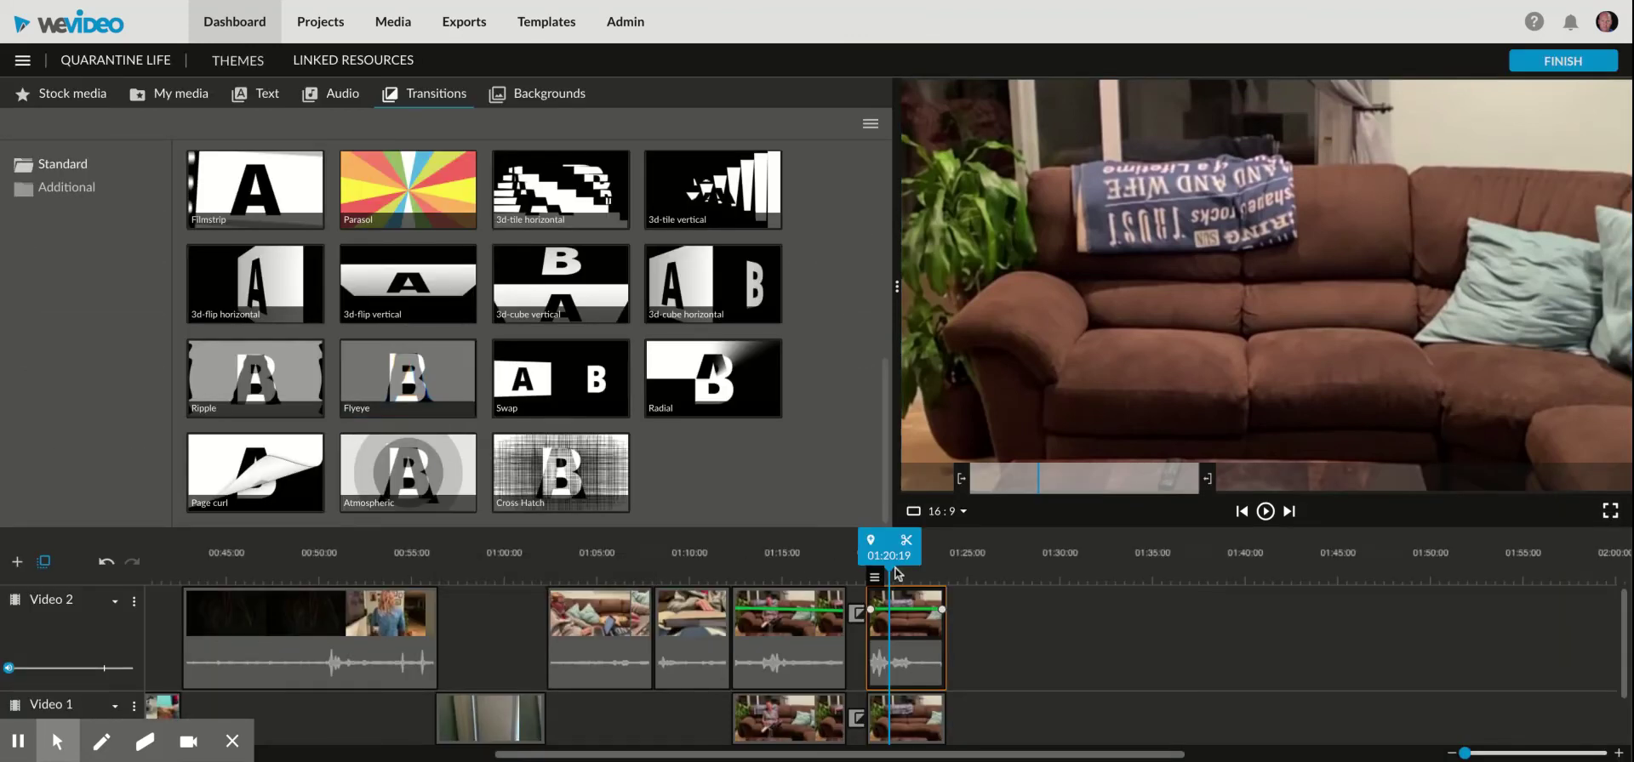
pyautogui.moveTo(899, 561); pyautogui.dragTo(851, 551)
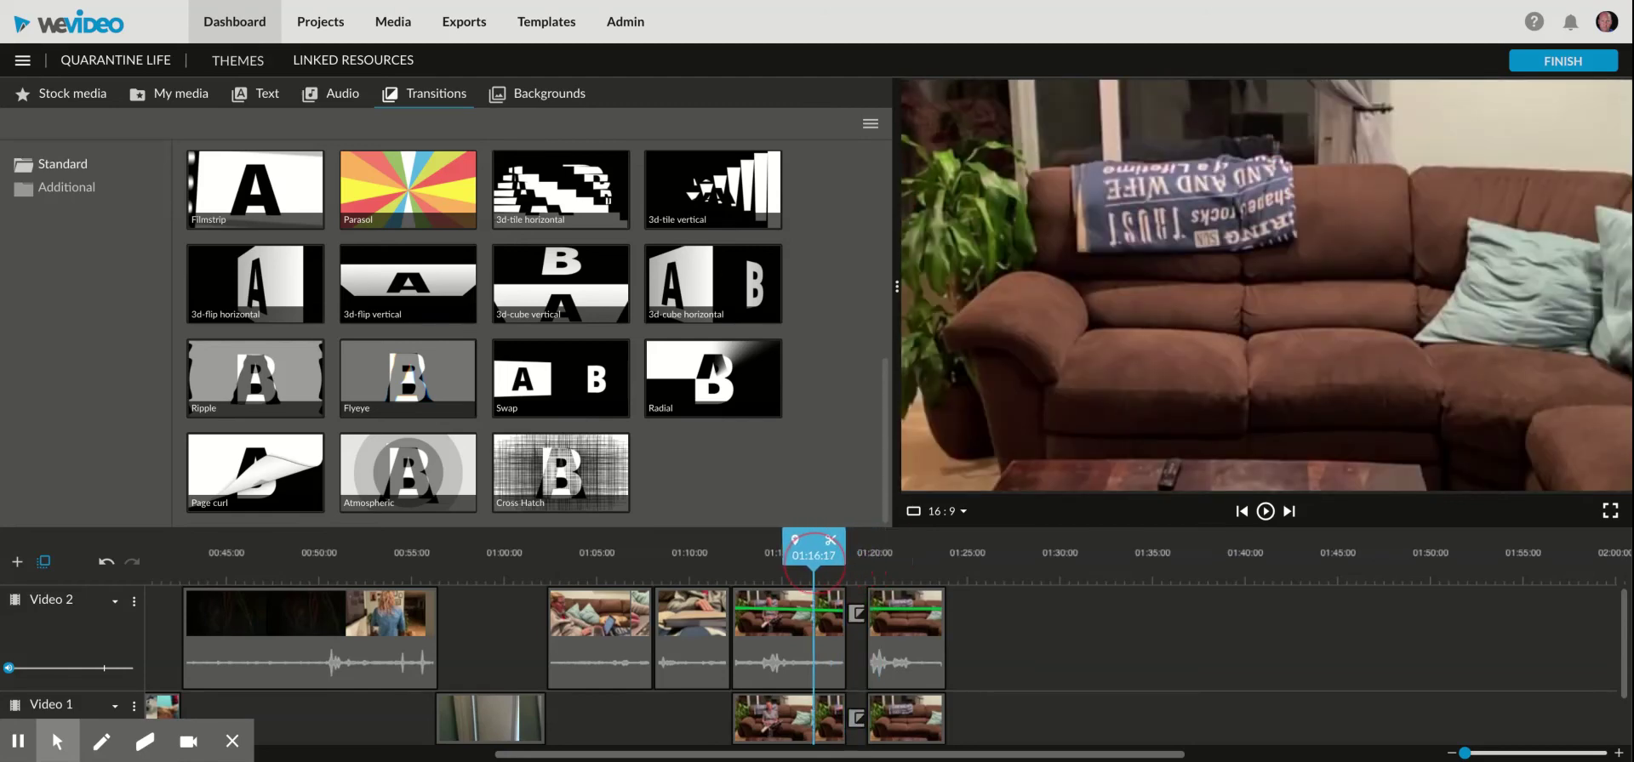
pyautogui.press('space')
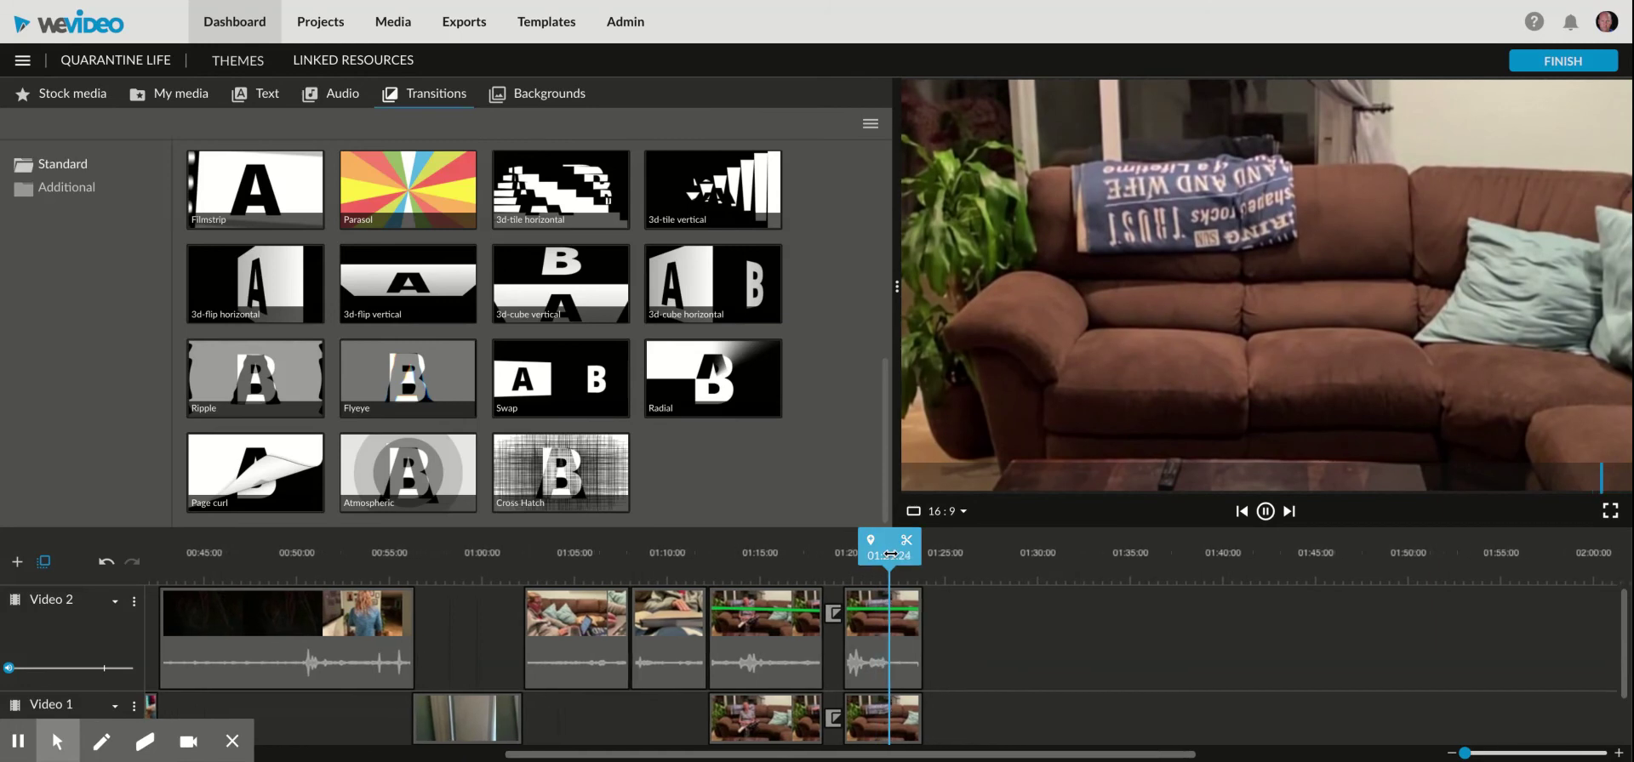
pyautogui.moveTo(889, 554); pyautogui.dragTo(778, 562)
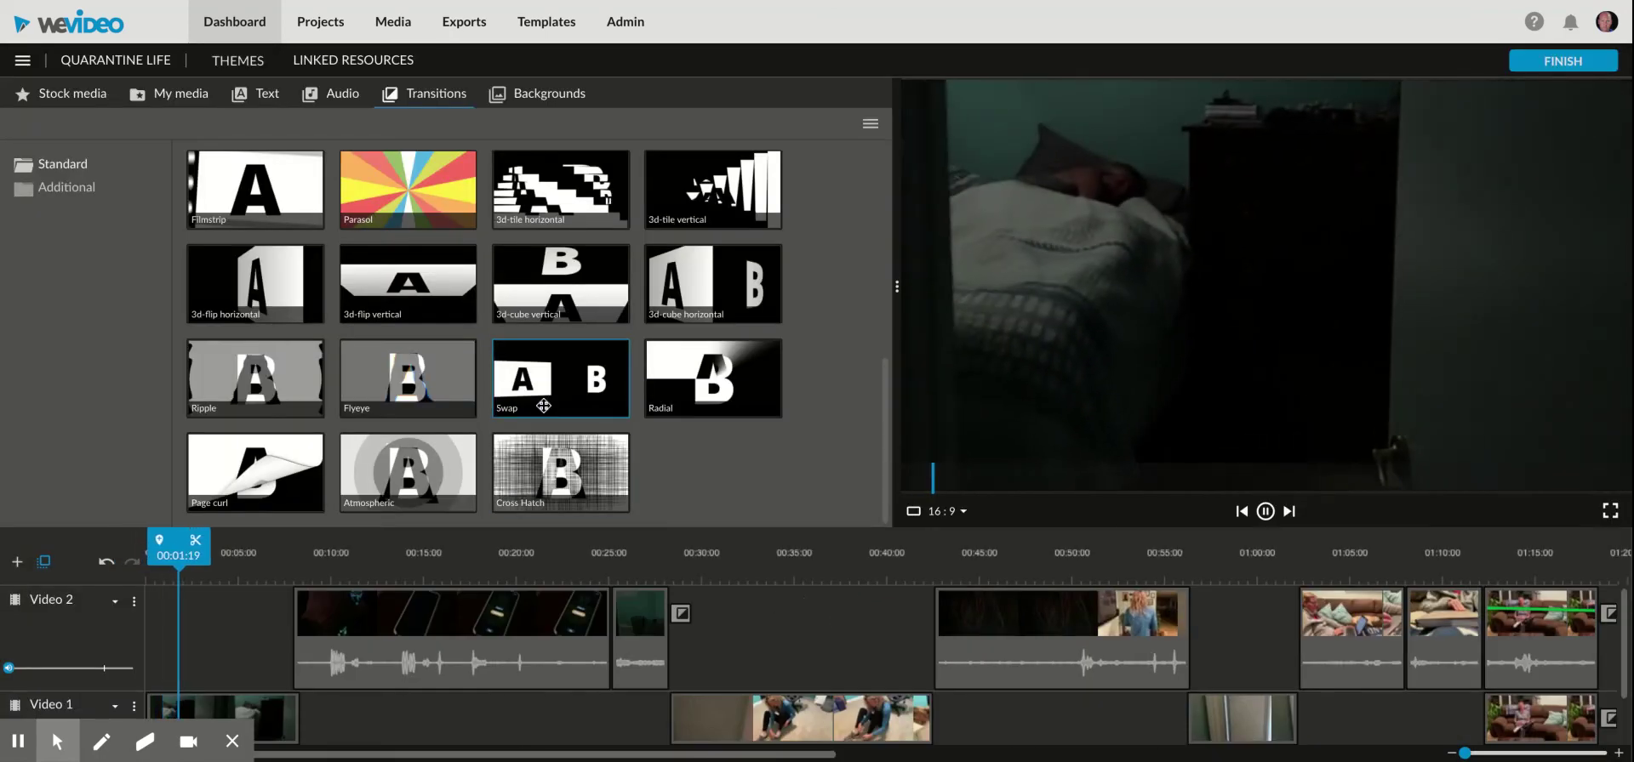
pyautogui.press('space')
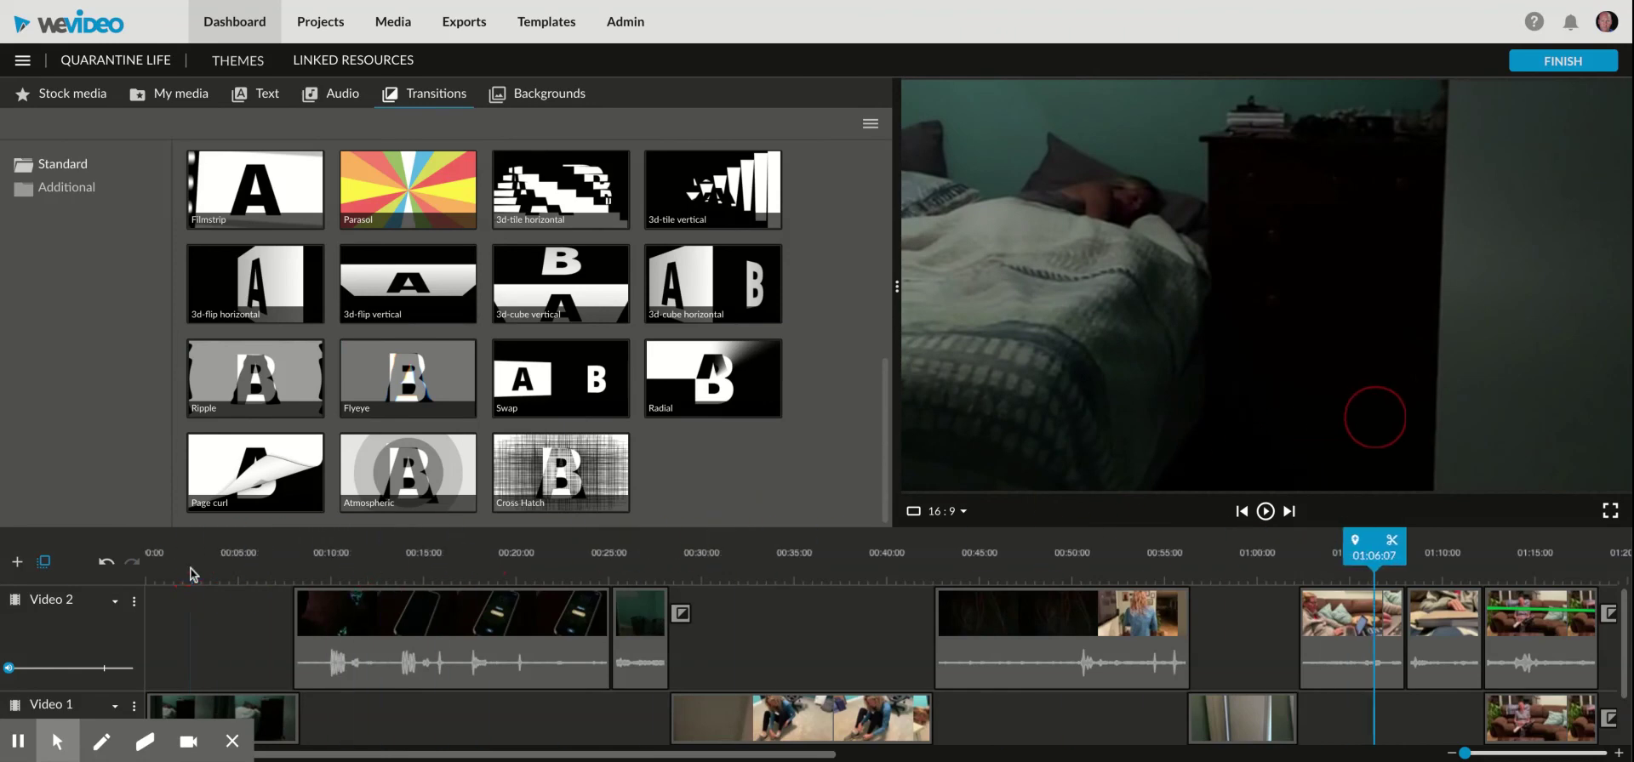
pyautogui.moveTo(1383, 417); pyautogui.dragTo(743, 525)
pyautogui.click(815, 647)
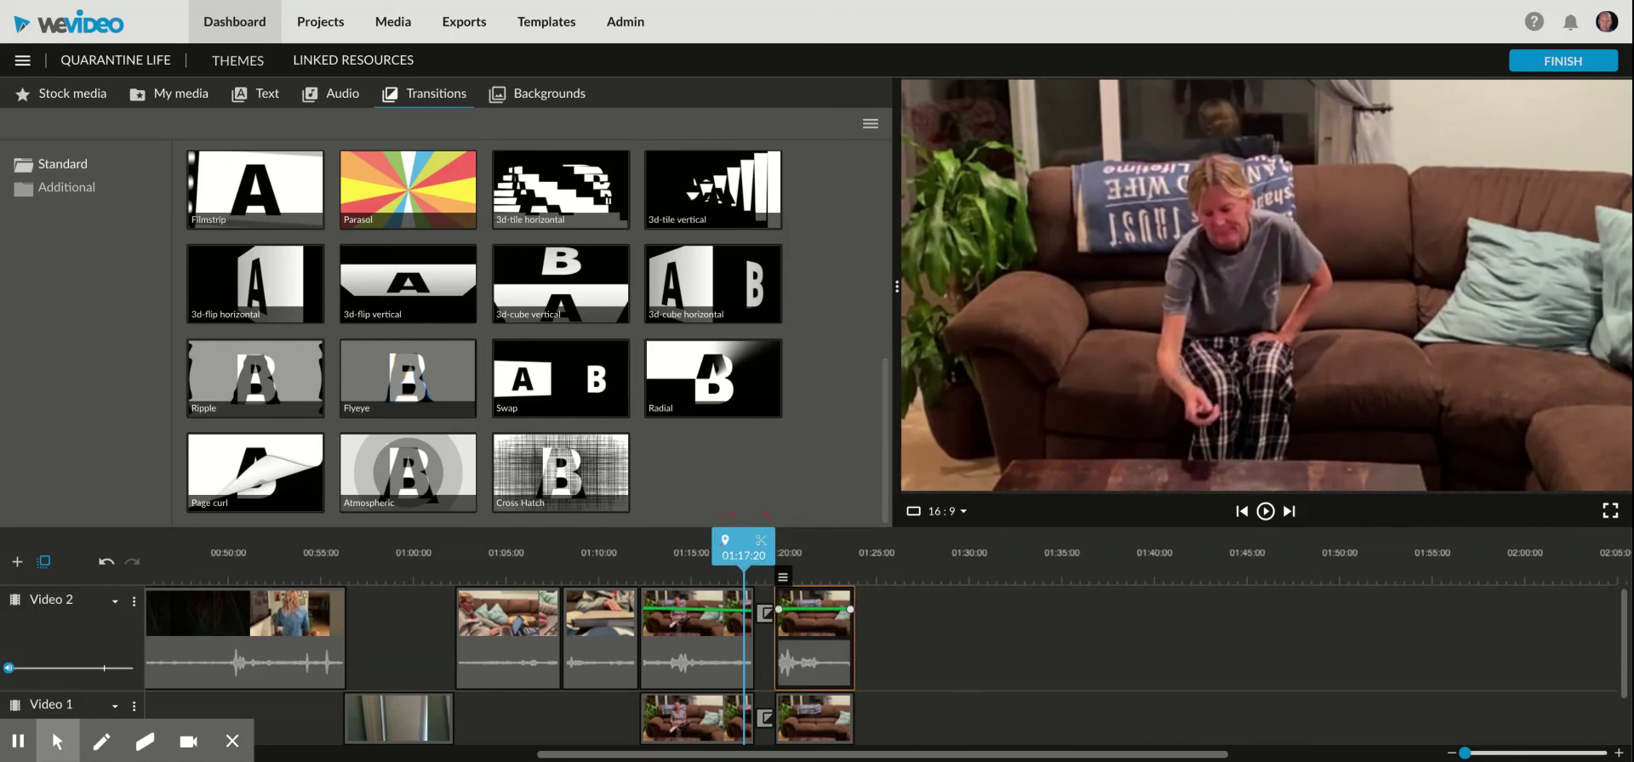